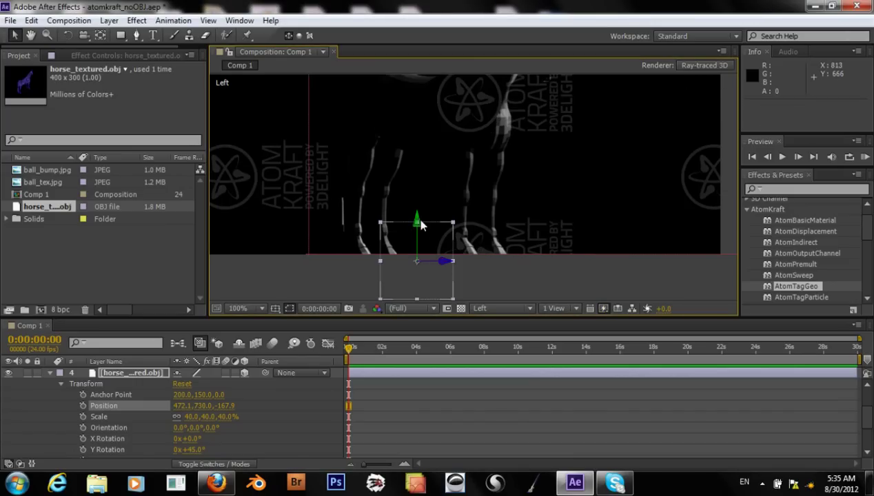
Undo the last move, lower the horse to Y 724, and view the scene through Camera 1.
key(ctrl+z)
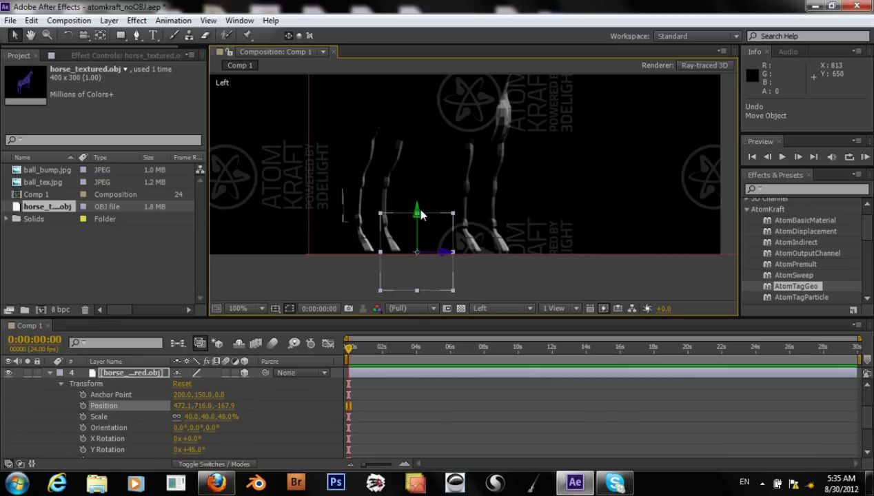
drag(418, 215, 419, 222)
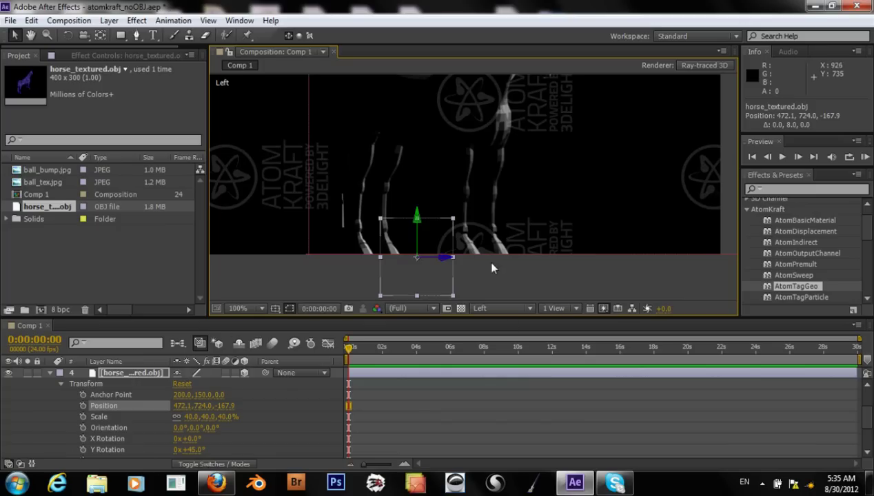
click(510, 307)
click(522, 156)
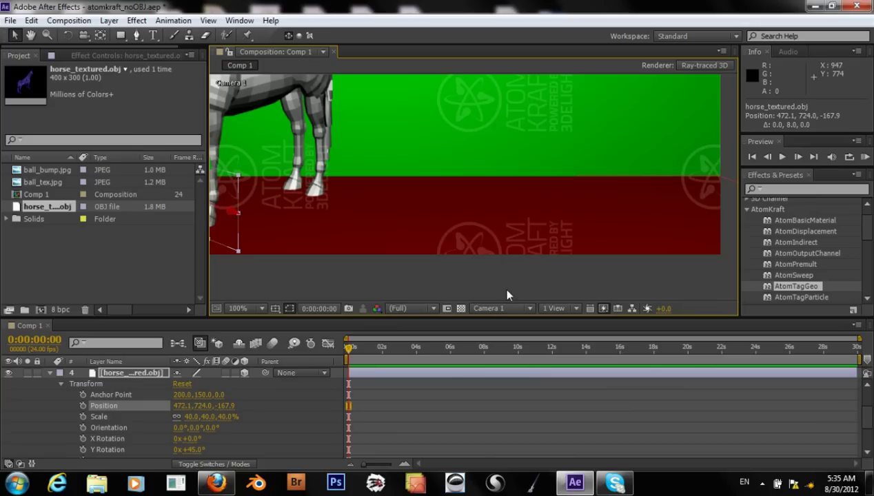
Delete the ball_bump.jpg and ball_tex.jpg layers from the composition.
scroll(455, 243, down, 2)
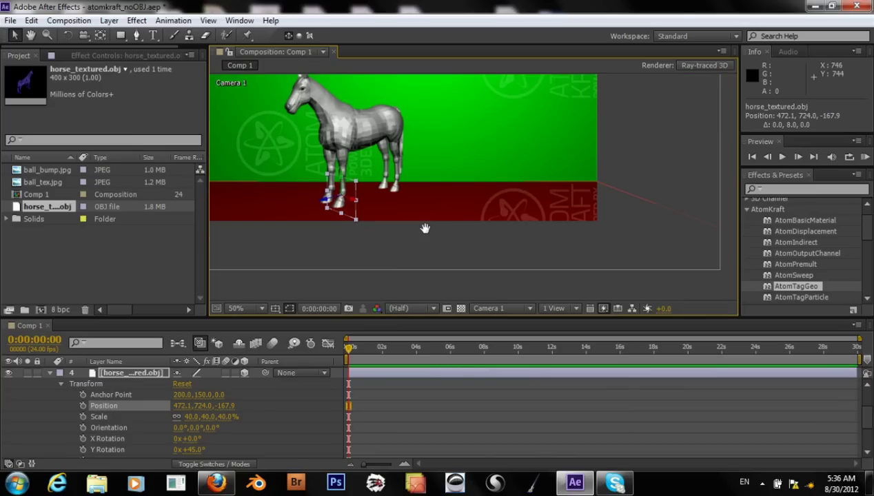
drag(425, 228, 457, 288)
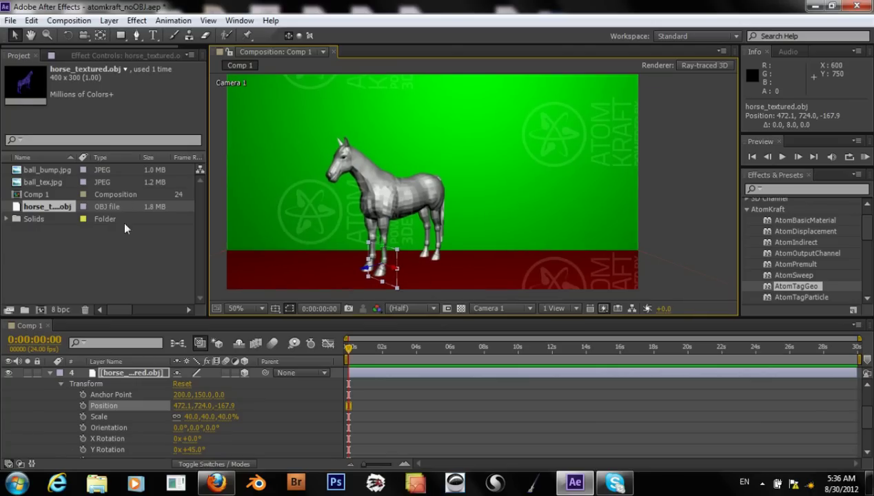
click(61, 383)
click(122, 398)
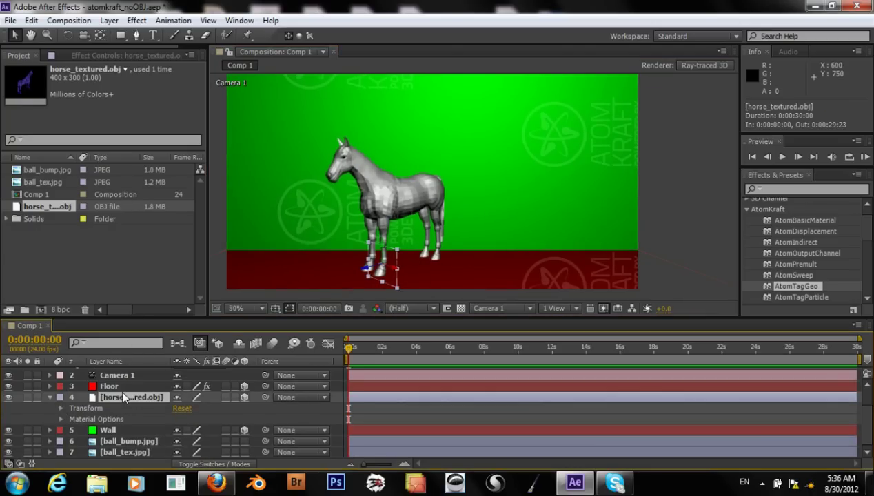
click(126, 440)
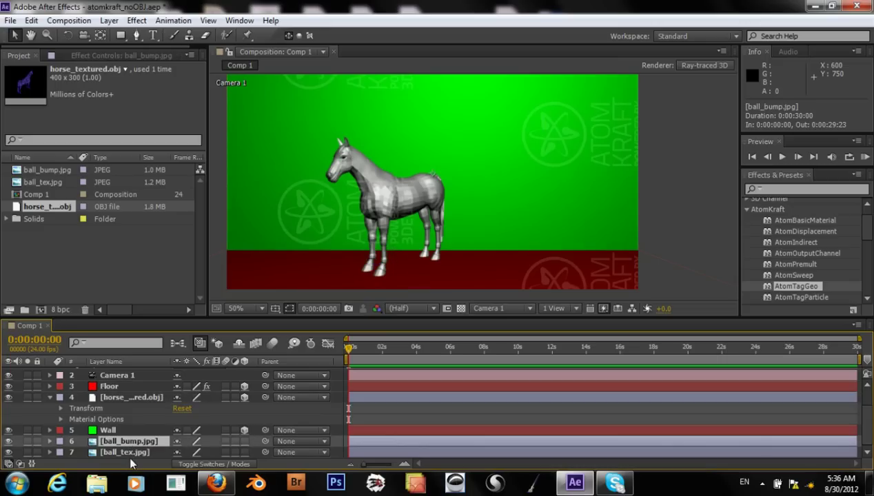
ctrl+click(126, 452)
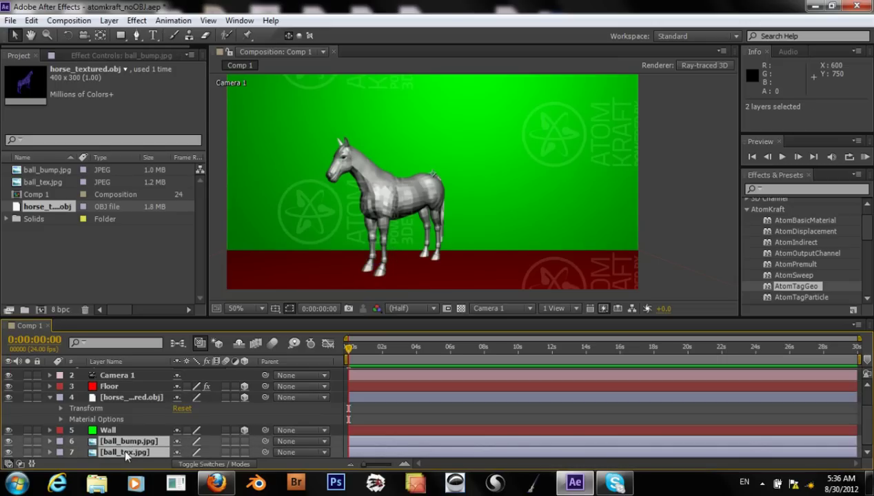
key(Delete)
Reselect the horse_textured.obj layer and drag an AtomKraft effect from the effects list onto it.
click(154, 420)
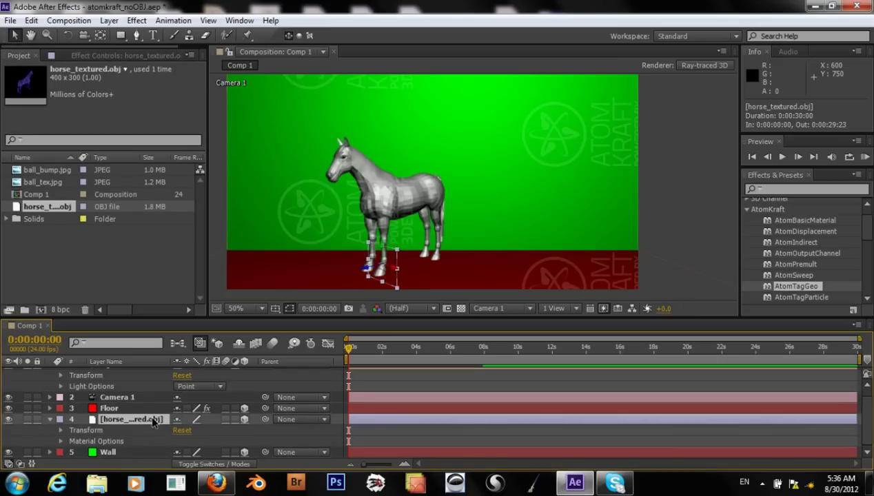
click(794, 220)
shift+click(802, 297)
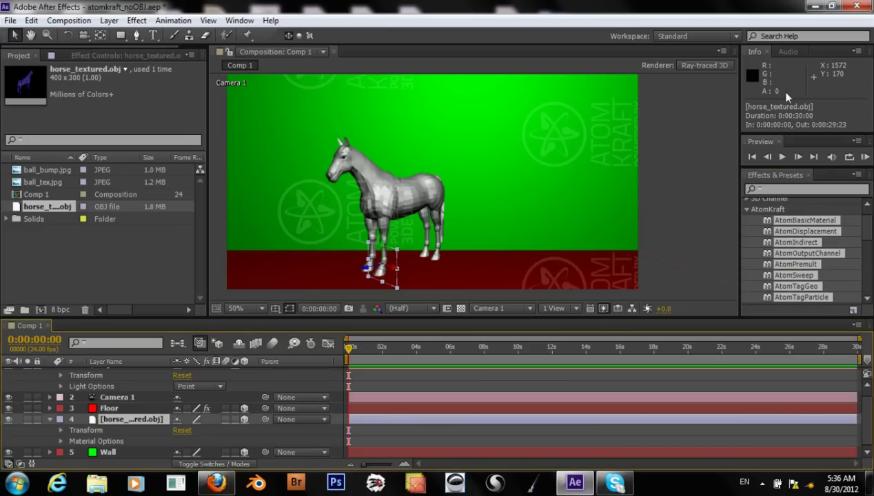
mouse_move(795, 230)
mouse_down()
mouse_move(784, 223)
mouse_move(224, 409)
mouse_move(62, 443)
mouse_up()
Set the horse's Material Options Ambient to 0% and turn Casts Shadows On.
click(61, 442)
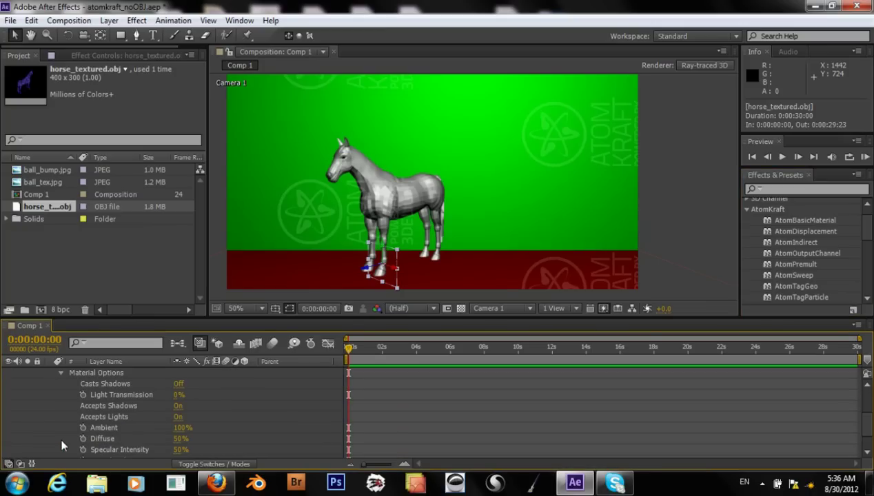
click(183, 428)
text(0)
key(Return)
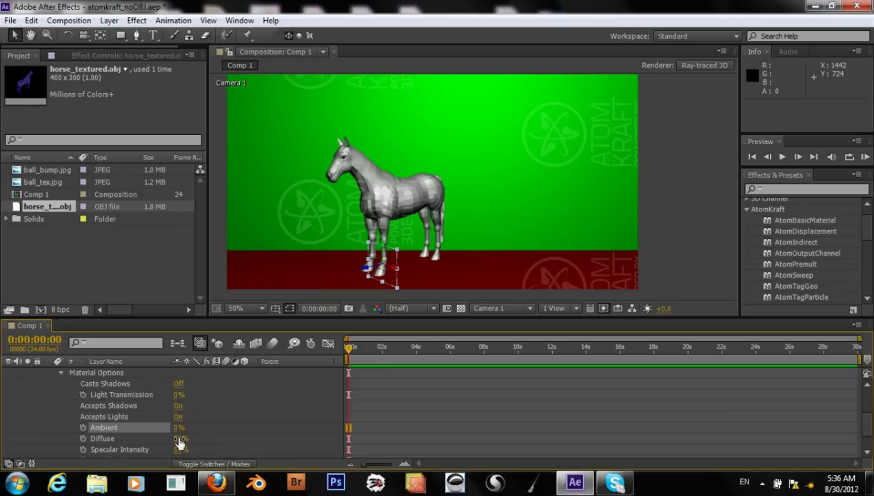
click(134, 409)
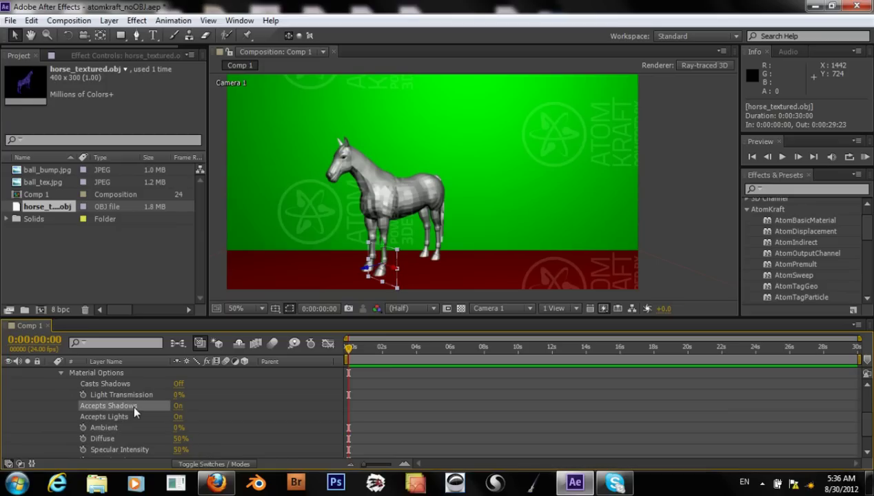
click(178, 385)
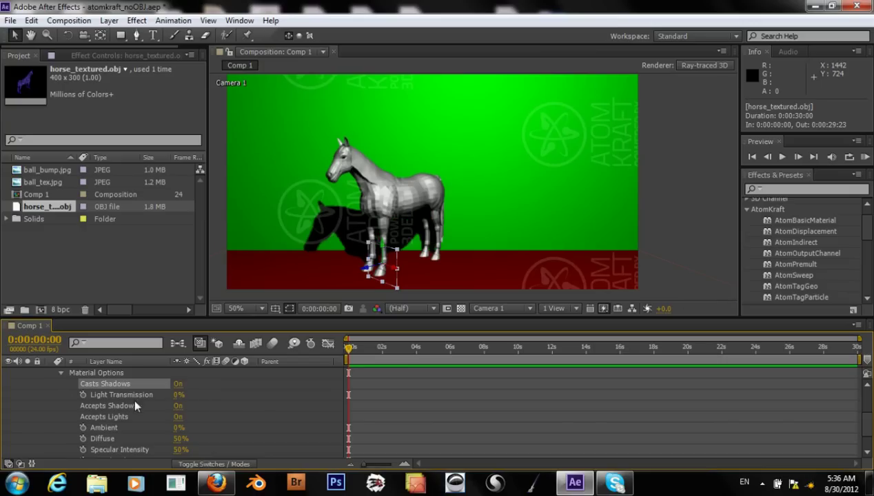
Enter a trial Specular Intensity value and set Specular Shininess to 30%.
scroll(131, 407, down, 2)
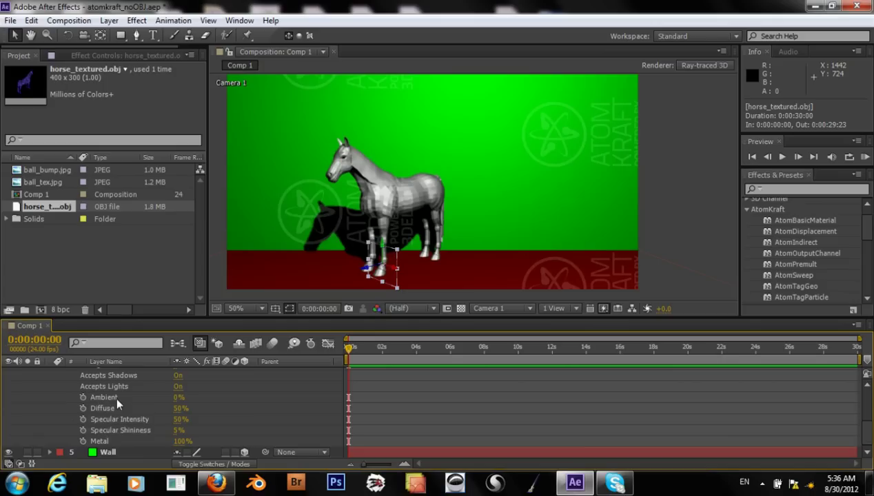
scroll(117, 395, up, 2)
scroll(119, 403, down, 2)
text(10)
key(ctrl+a)
text(5)
key(Tab)
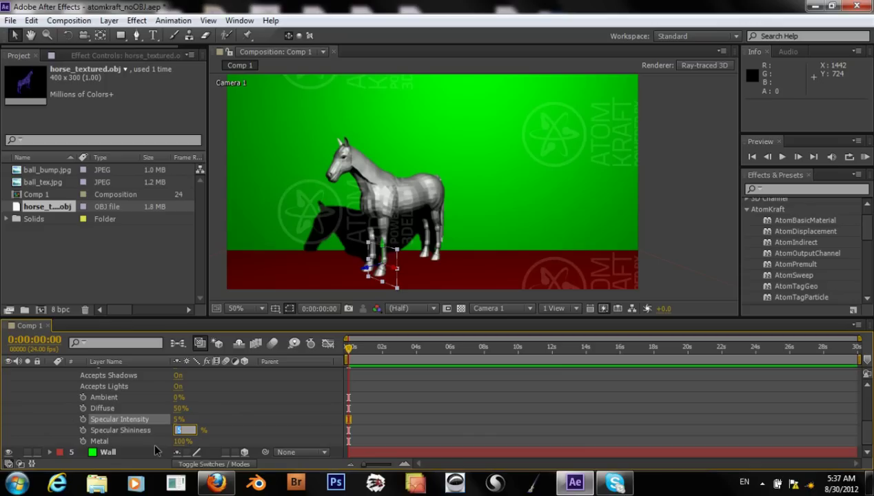
text(30)
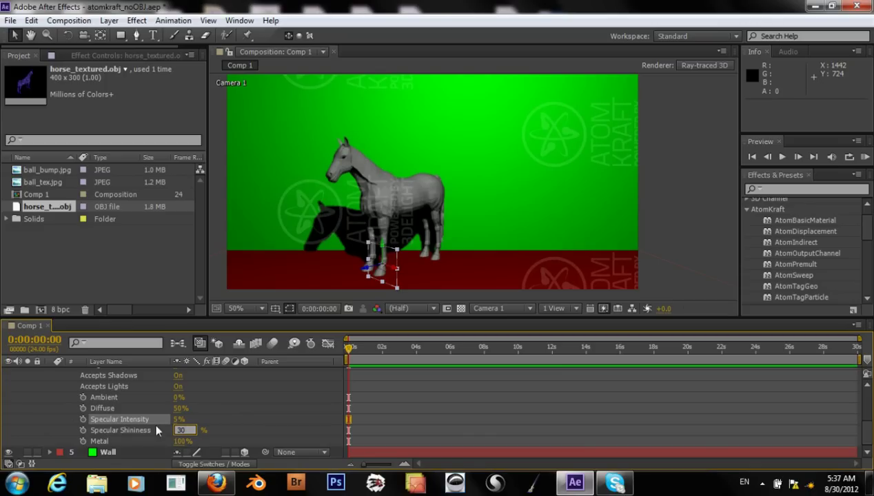
key(Return)
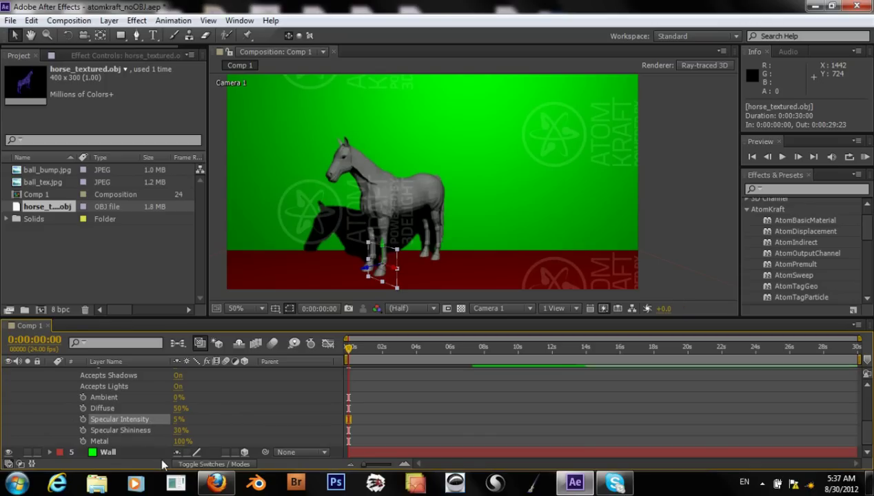
Settle Specular Intensity at 15% after trying 0% and 10%.
click(178, 421)
text(0)
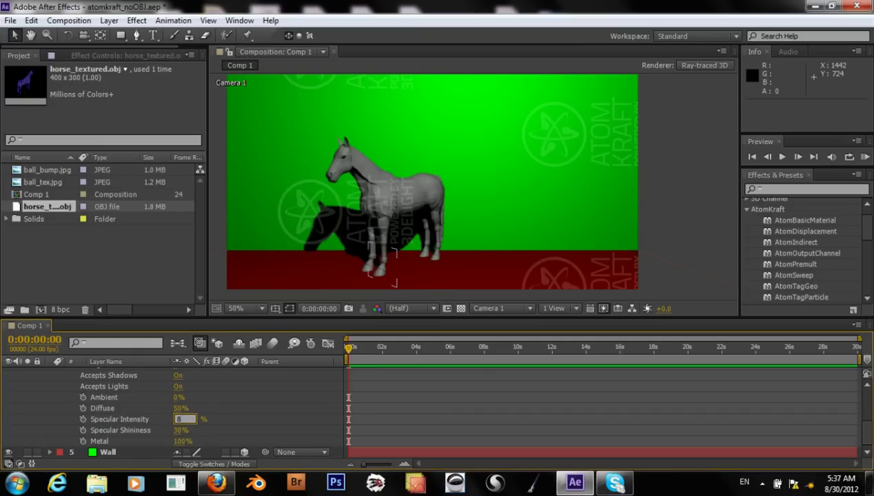
key(Return)
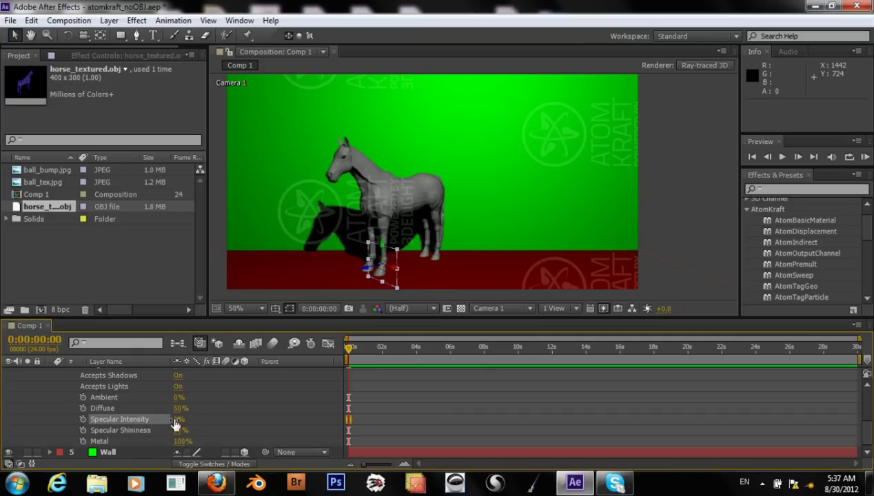
click(178, 420)
text(10)
key(Return)
click(173, 418)
text(15)
key(Return)
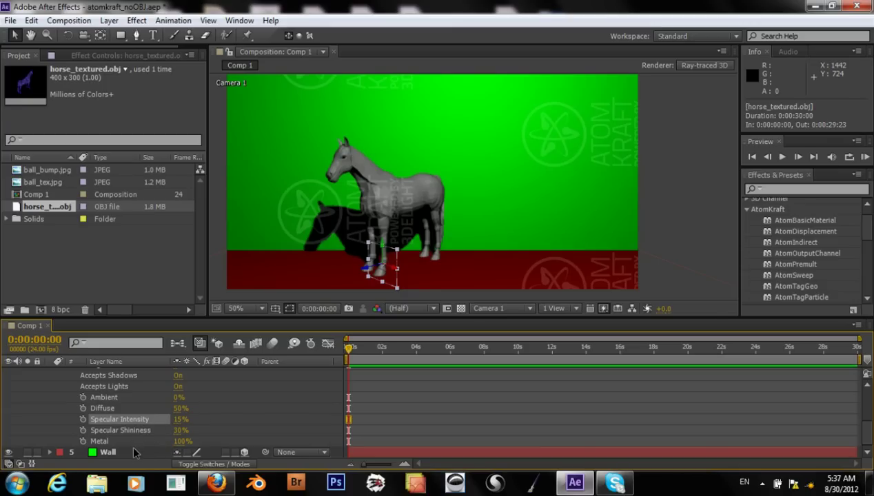
Check the Metal value, leaving it unchanged at 100%.
click(181, 442)
click(111, 444)
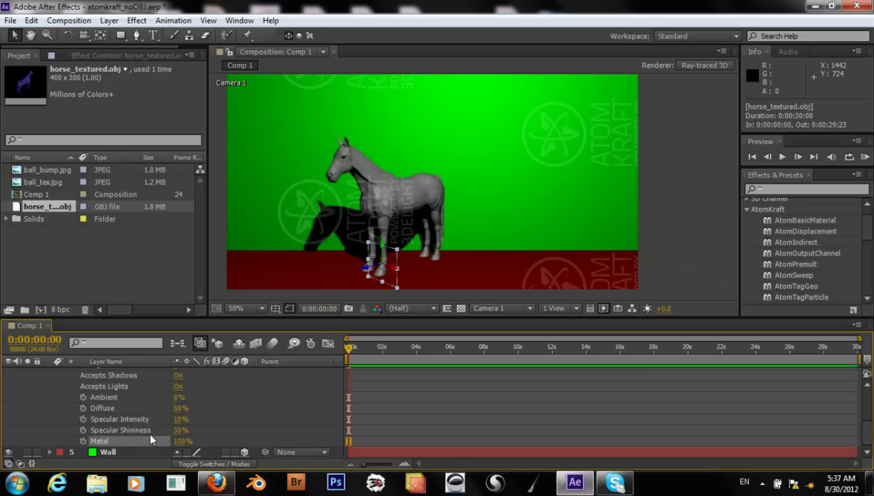
scroll(148, 437, up, 2)
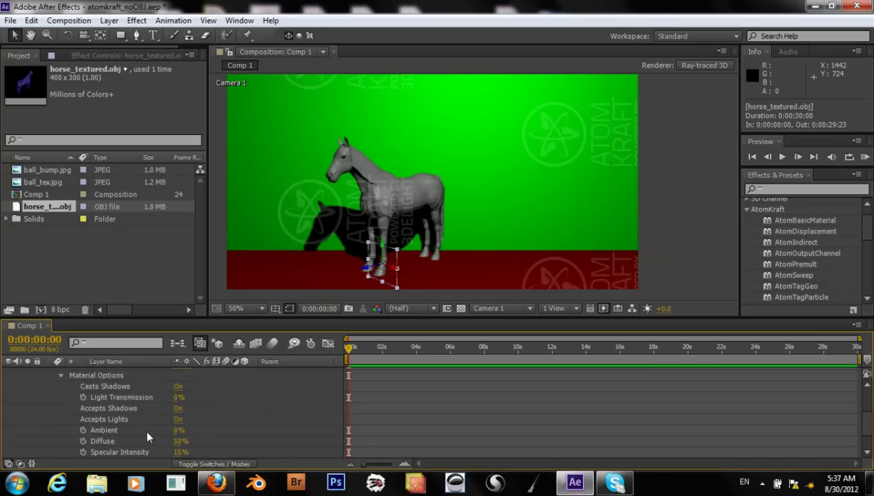
scroll(147, 437, down, 2)
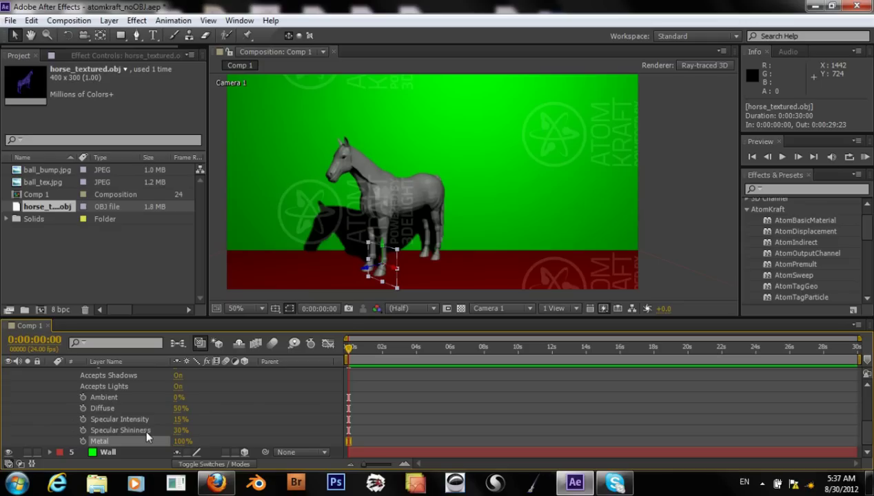
scroll(146, 436, up, 6)
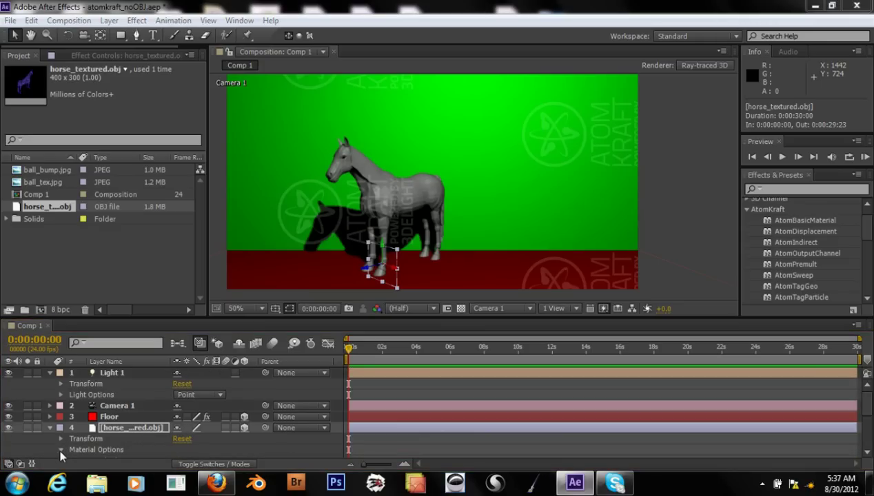
Collapse the material options and drag AtomBasicMaterial onto the horse layer.
click(61, 451)
scroll(96, 434, down, 1)
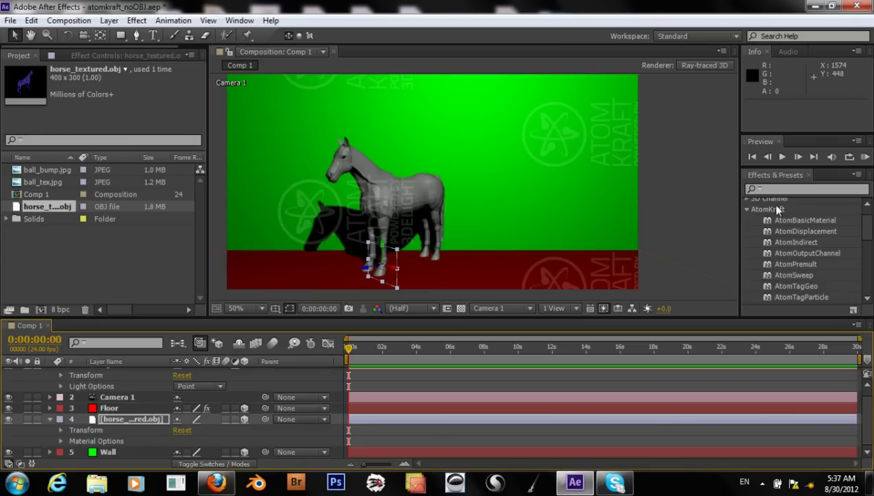
drag(774, 221, 142, 425)
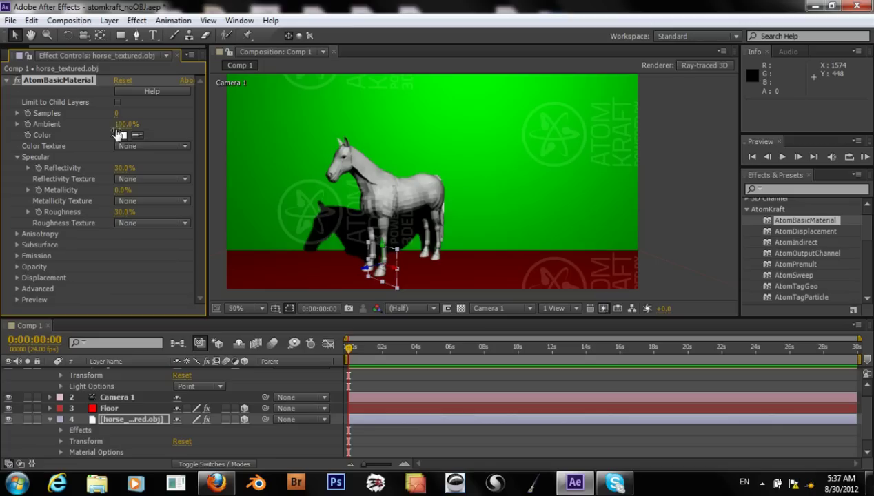
Set the AtomBasicMaterial Ambient to 100% in Effect Controls.
drag(122, 129, 53, 128)
click(122, 124)
text(100)
key(Return)
click(131, 146)
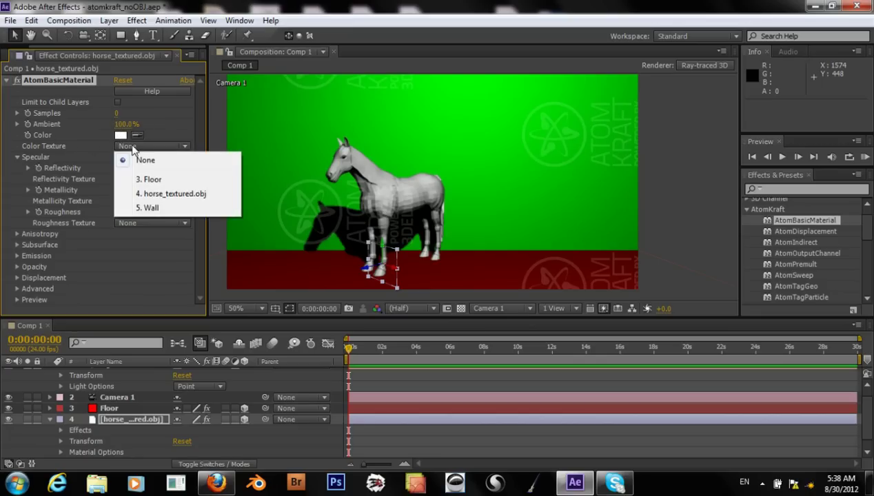
click(48, 136)
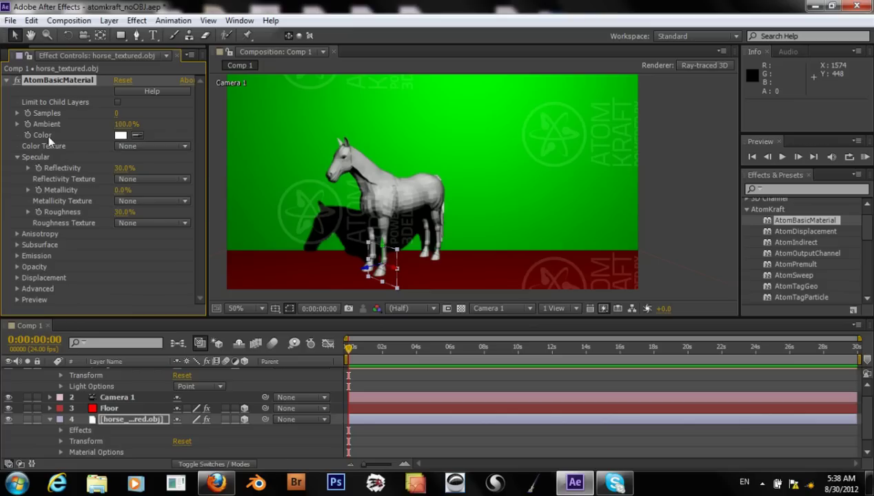
click(10, 21)
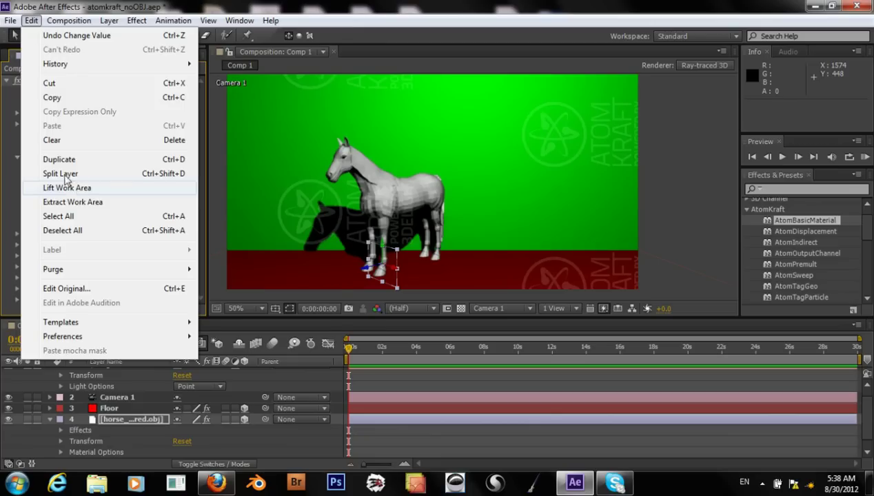
mouse_move(60, 168)
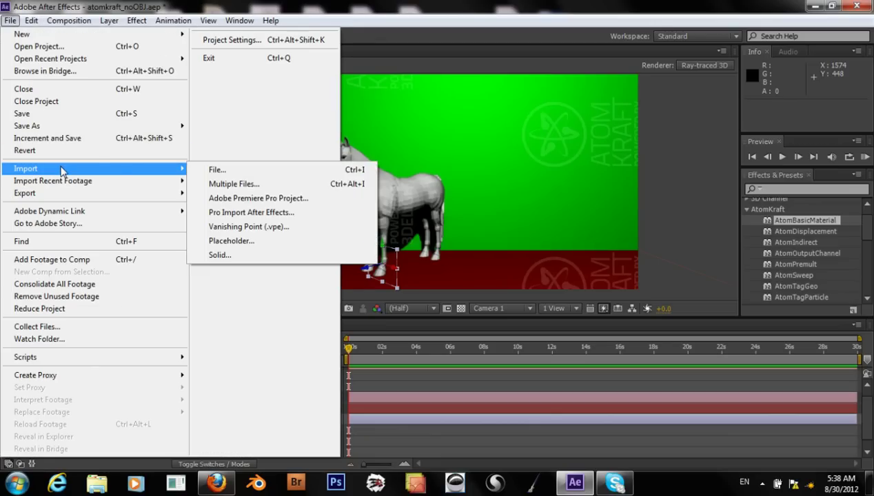
click(249, 168)
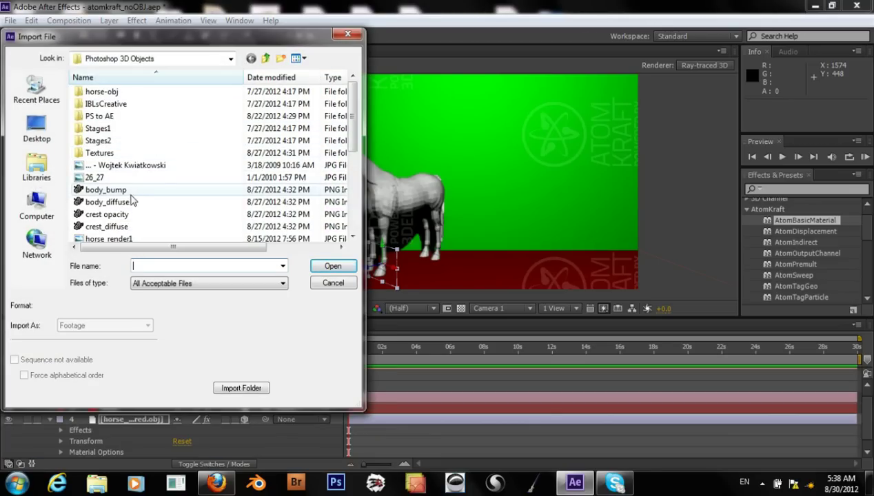
click(103, 155)
double_click(105, 156)
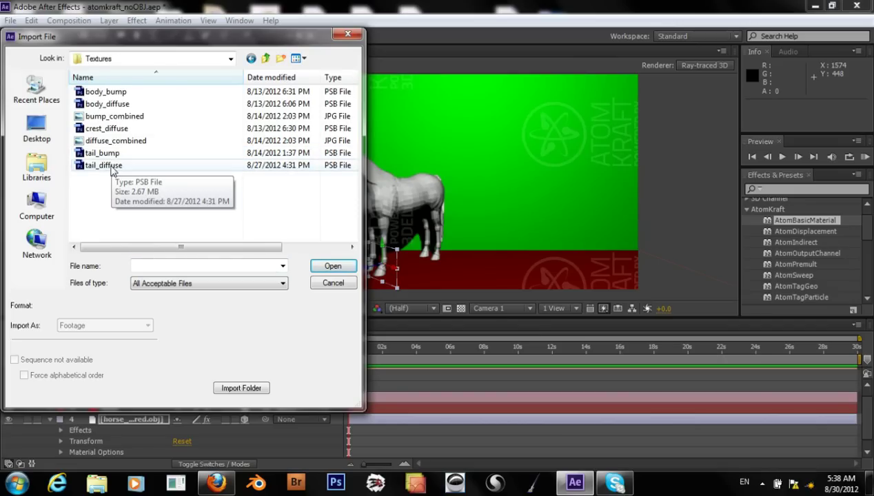
double_click(111, 168)
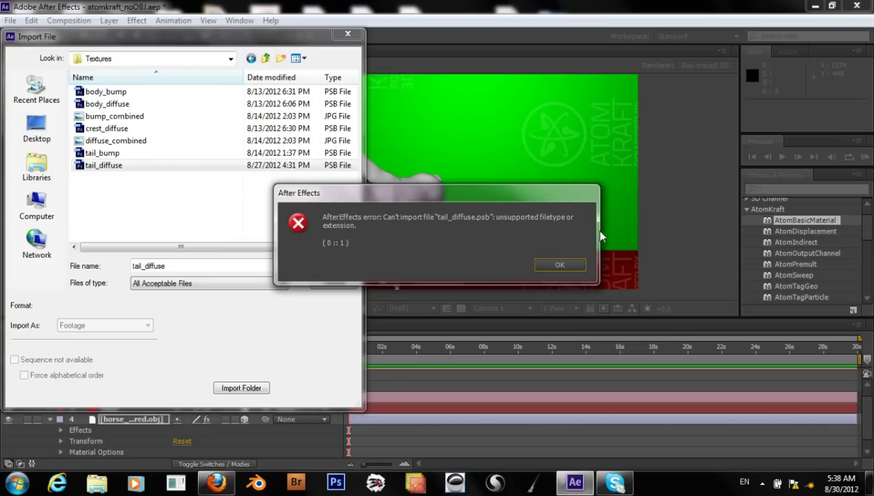
click(555, 264)
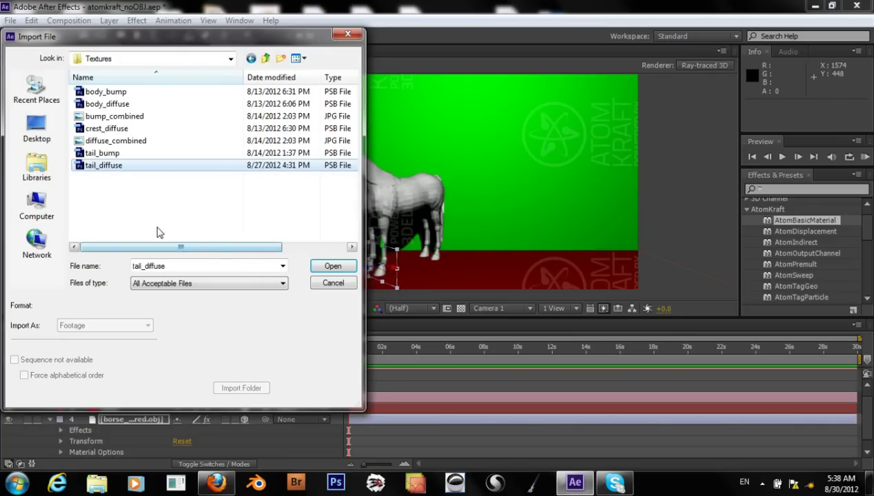
click(333, 283)
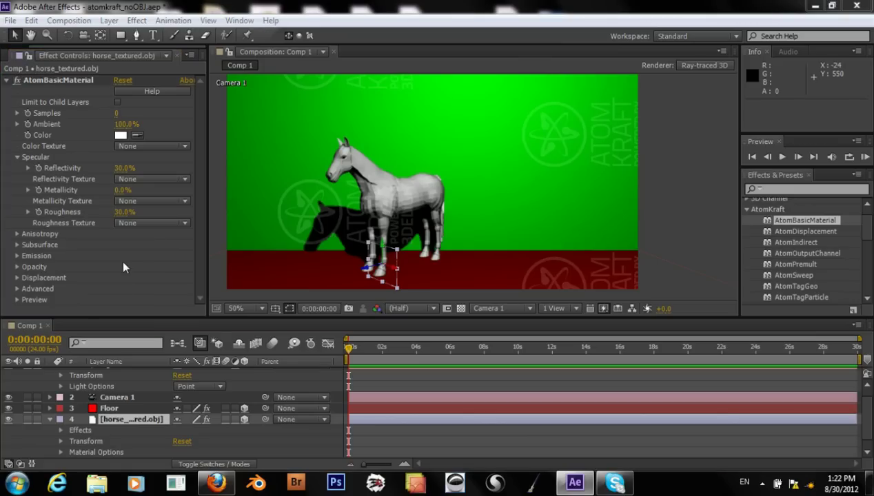
Open File > Import > File and navigate into the Textures folder.
click(13, 21)
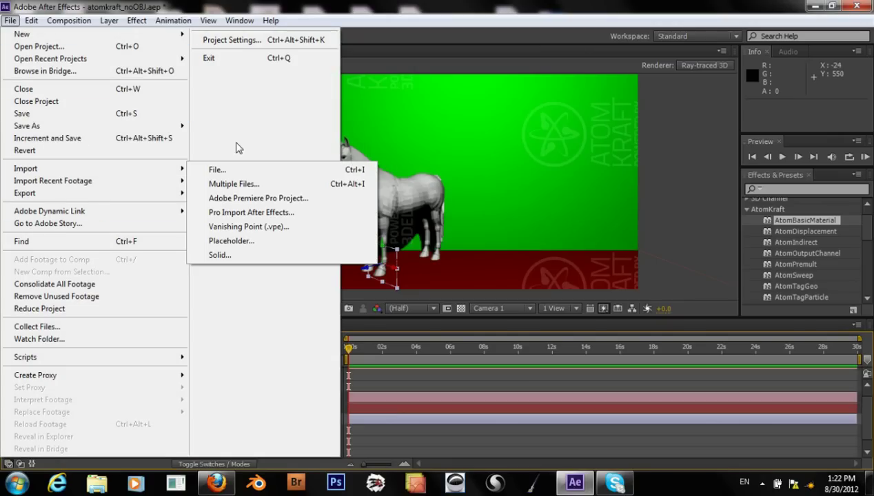
mouse_move(168, 169)
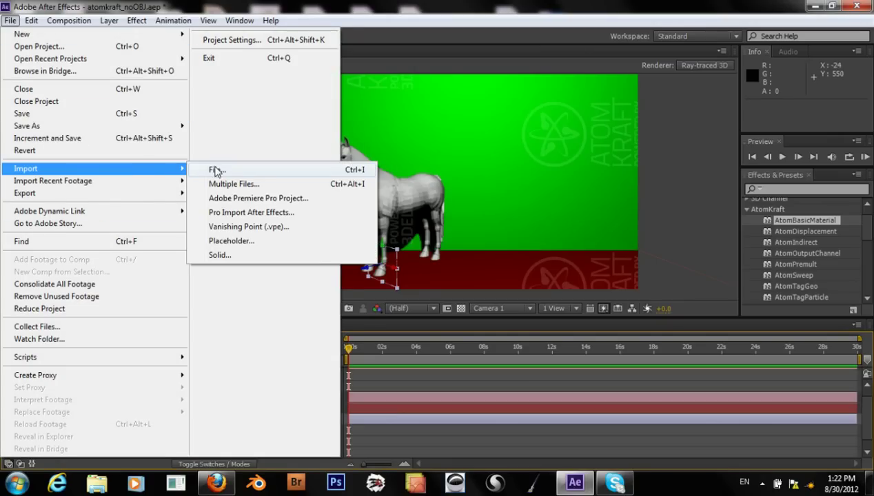
click(211, 169)
click(353, 227)
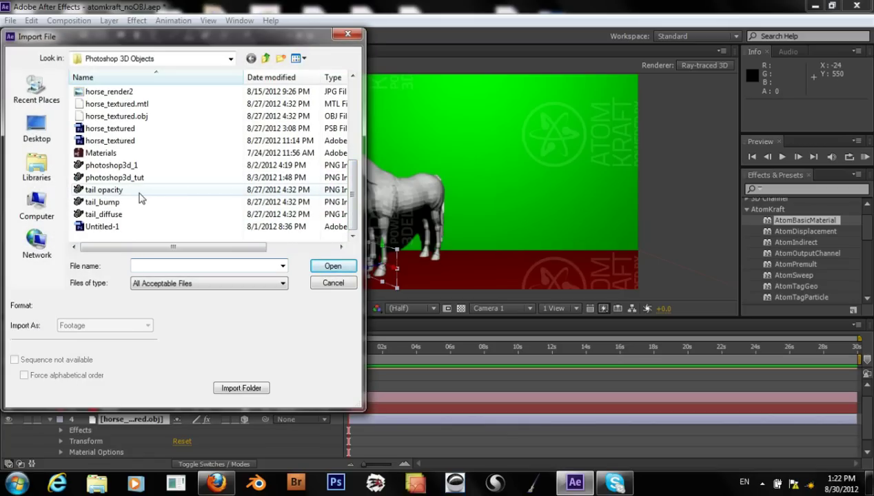
drag(353, 189, 353, 162)
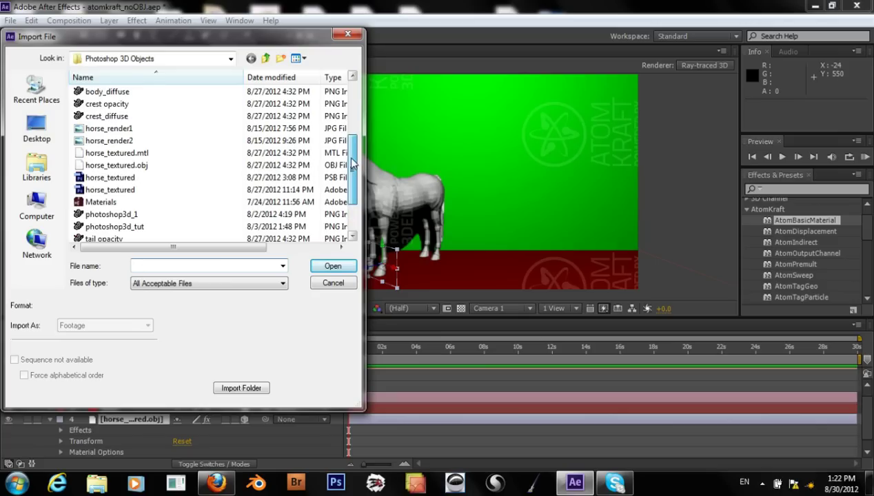
scroll(353, 162, up, 1)
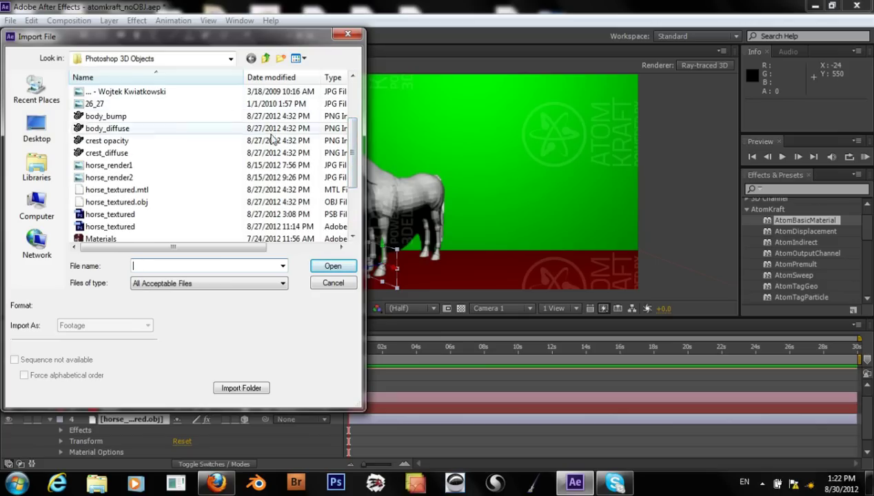
drag(355, 163, 353, 108)
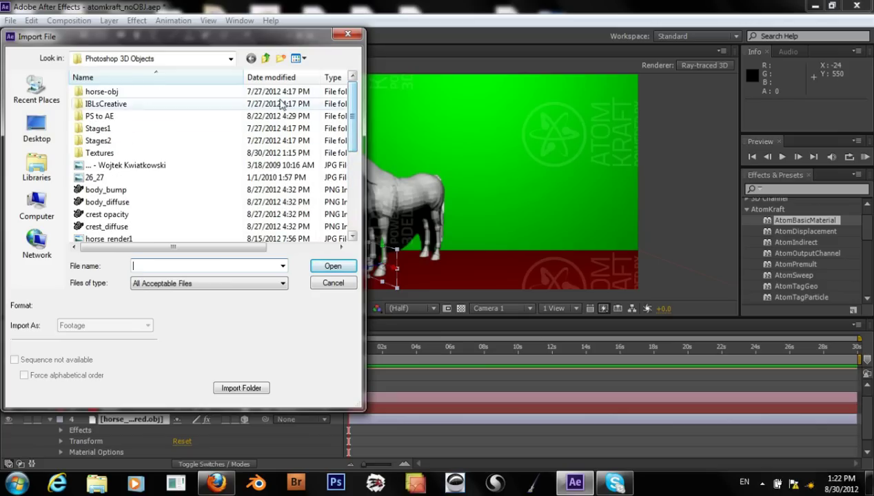
double_click(101, 153)
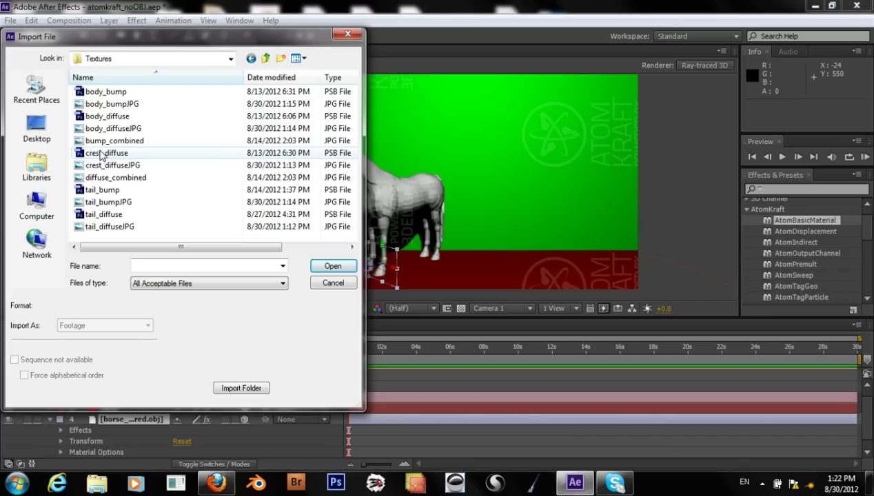
Import body_bumpJPG, body_diffuseJPG, crest_diffuseJPG, tail_bumpJPG and tail_diffuseJPG together.
double_click(118, 95)
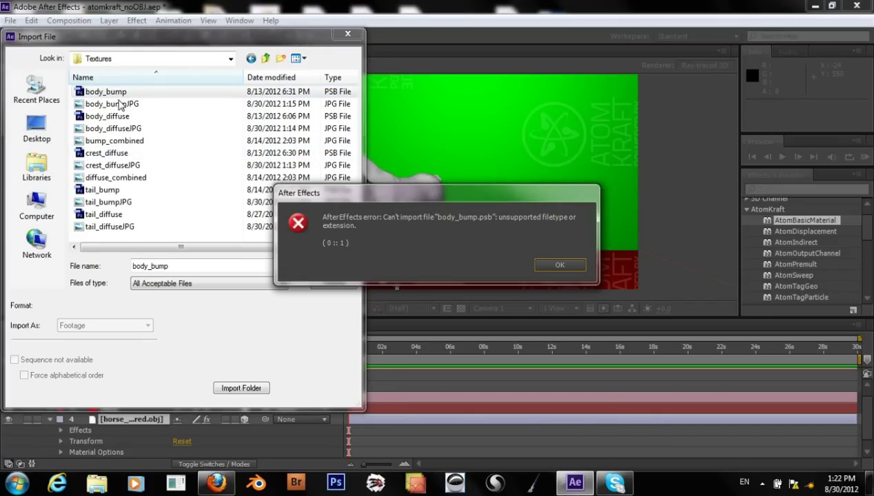
click(548, 265)
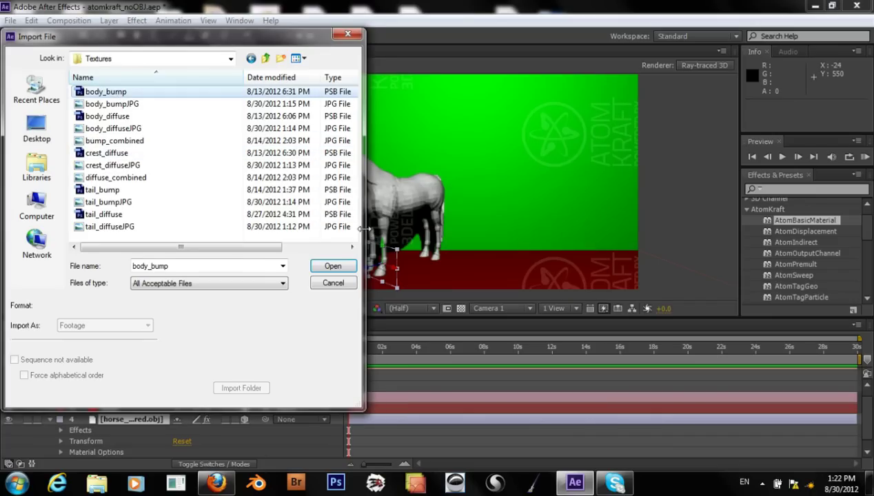
click(134, 104)
ctrl+click(138, 128)
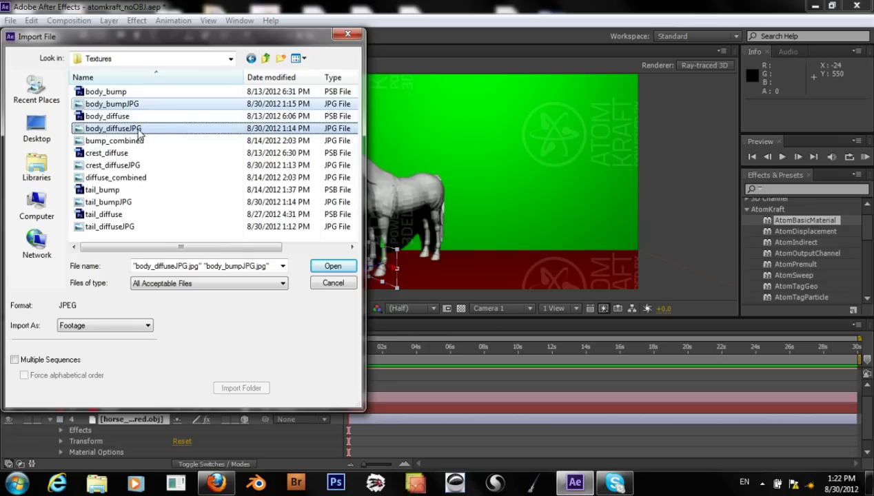
ctrl+click(136, 166)
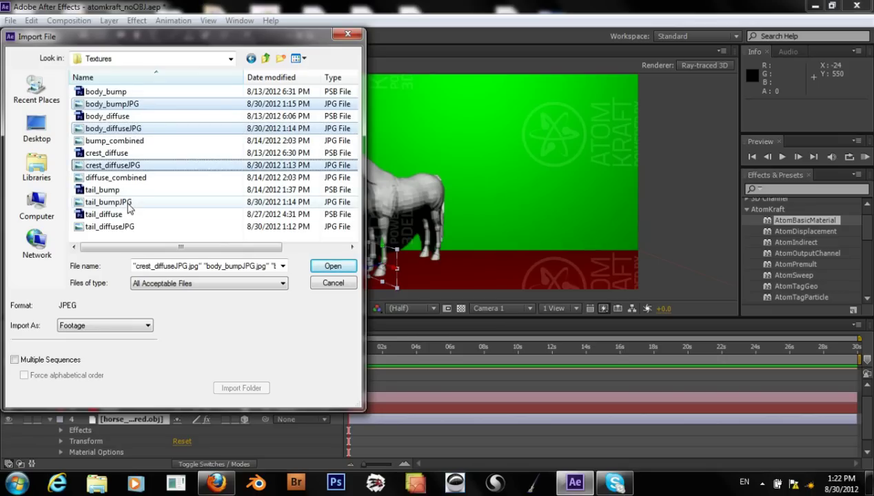
ctrl+click(128, 202)
ctrl+click(125, 227)
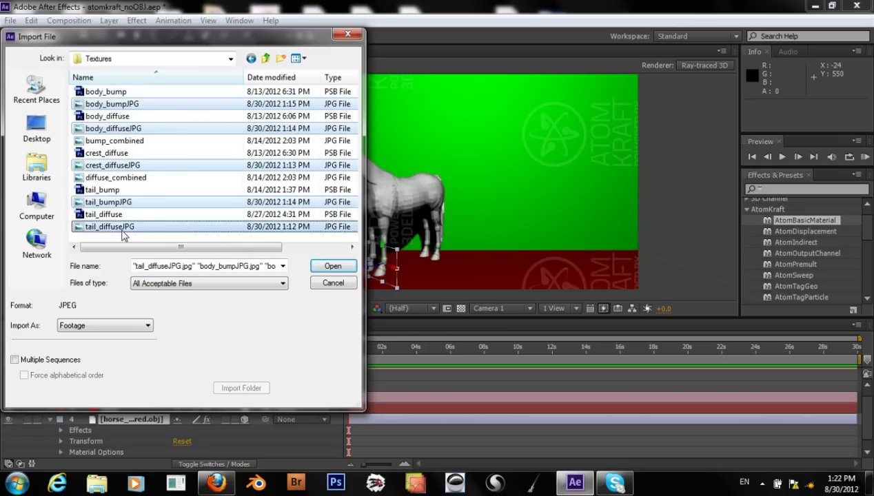
click(333, 266)
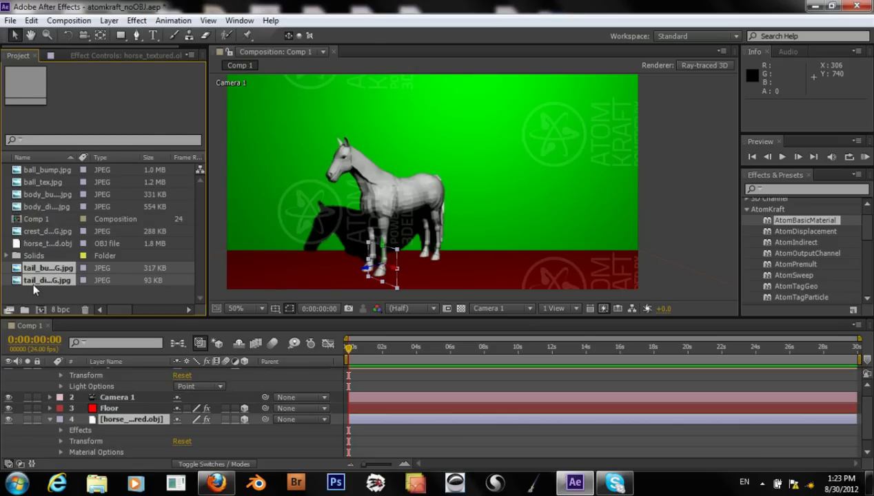
Undo and redo the import, then select all five JPG textures in the Project panel.
key(ctrl+z)
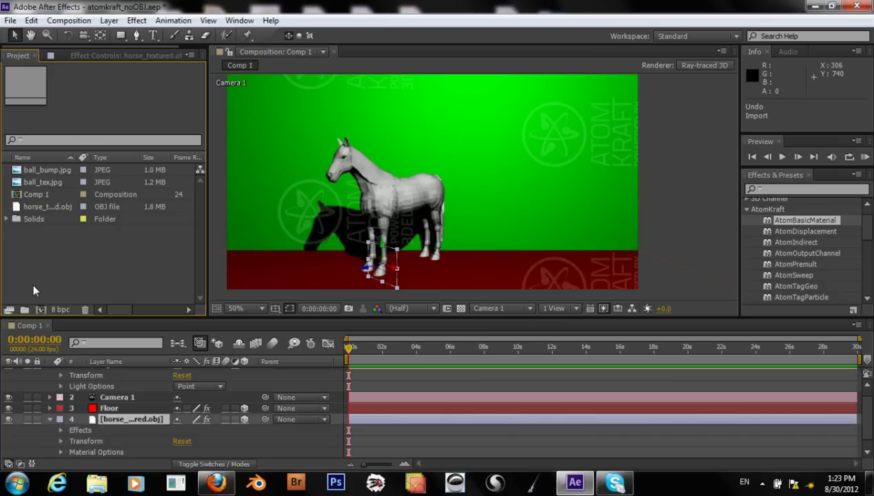
key(ctrl+shift+z)
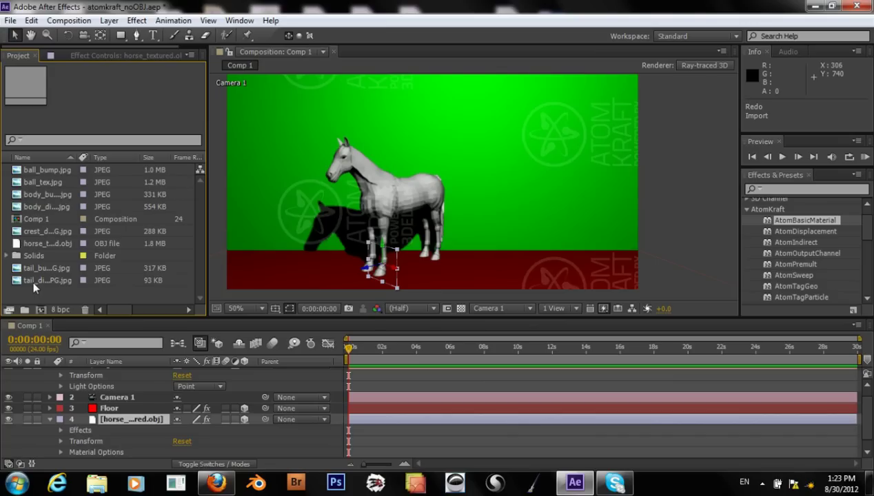
click(33, 280)
click(33, 271)
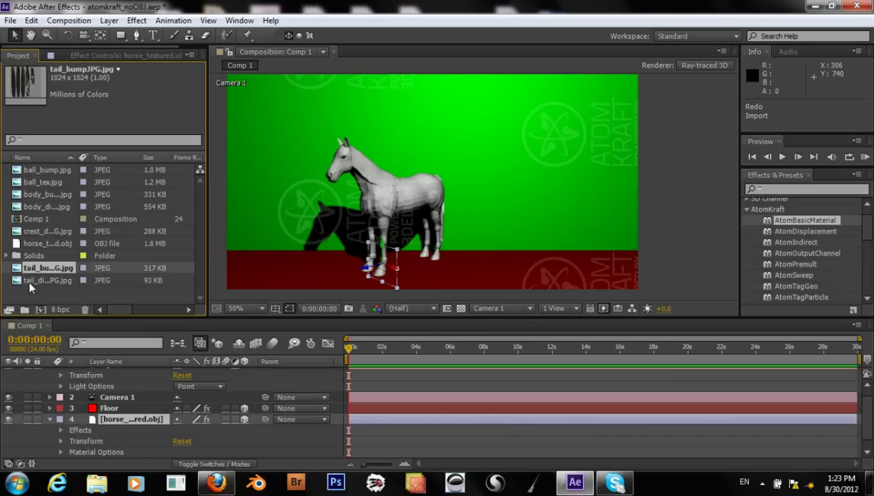
ctrl+click(31, 280)
ctrl+click(69, 207)
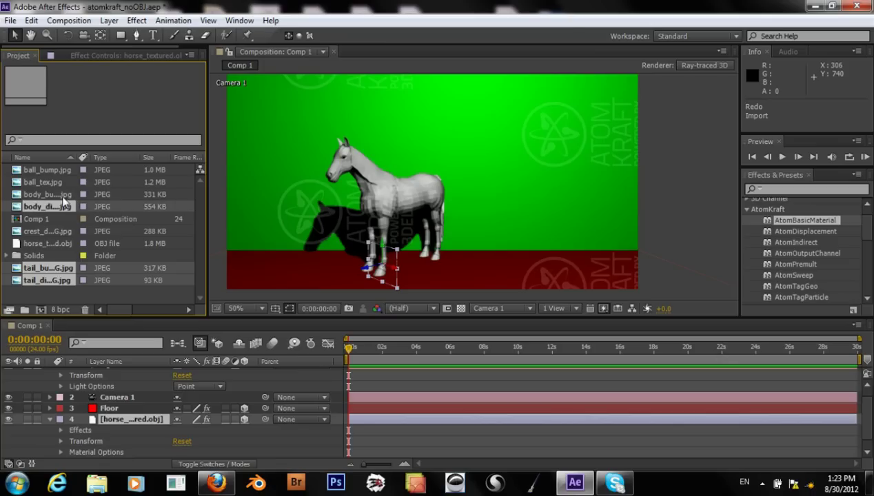
ctrl+click(62, 197)
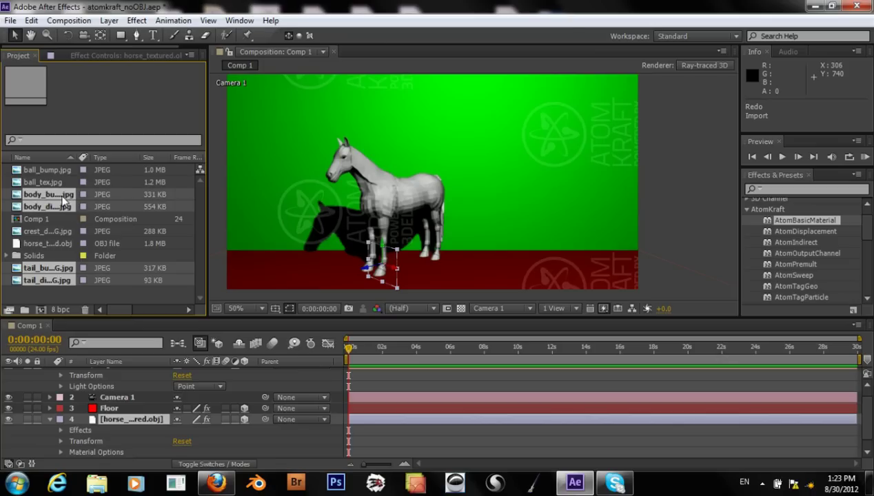
ctrl+click(45, 232)
Add the five textures to Comp 1 and move them beneath the Wall layer.
drag(44, 228, 73, 436)
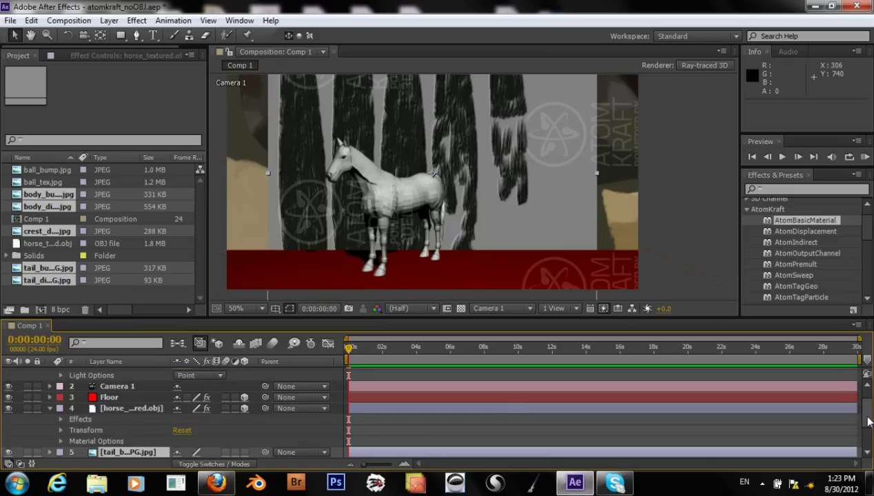
scroll(867, 433, down, 2)
scroll(868, 433, down, 2)
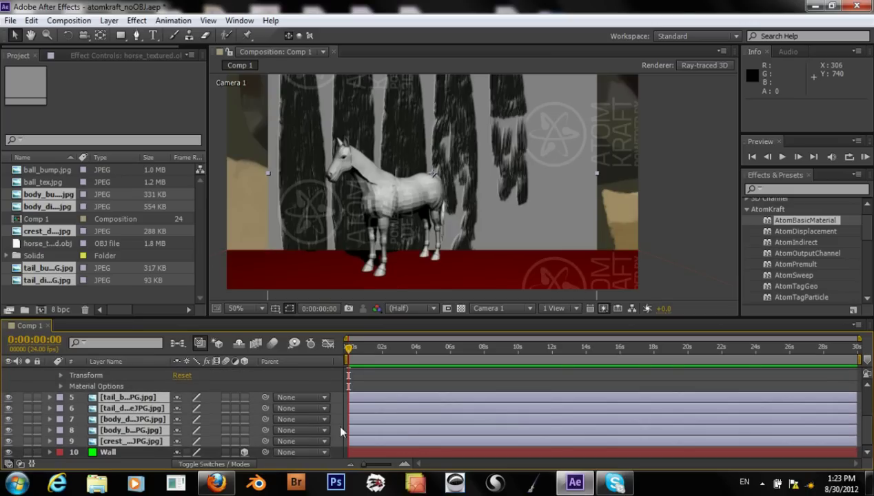
drag(121, 423, 119, 459)
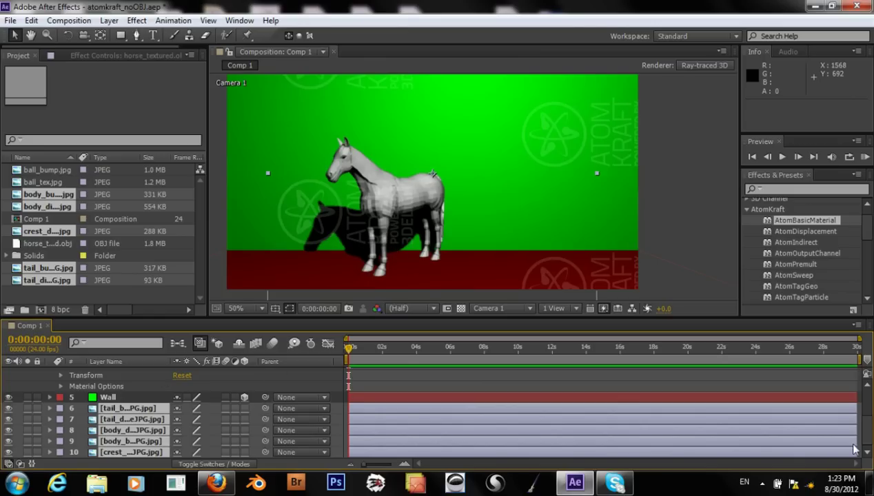
scroll(858, 420, up, 4)
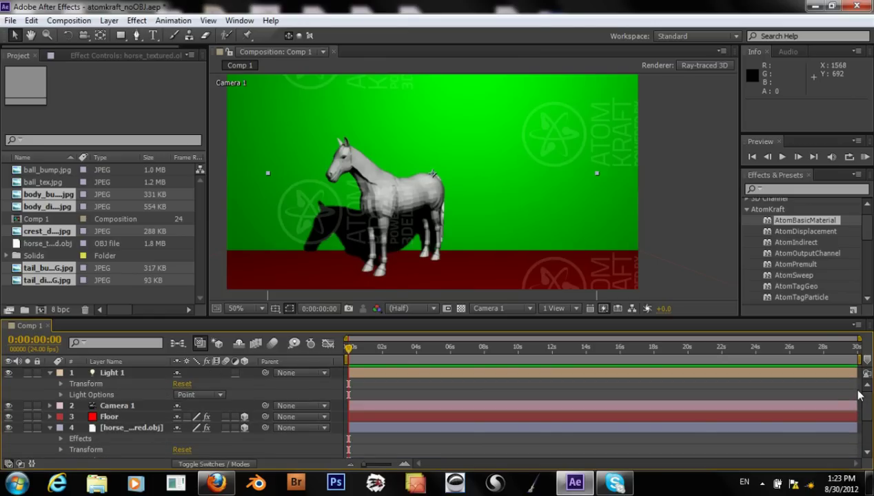
Set the horse's AtomBasicMaterial Color Texture to 8. body_diffuseJPG.jpg.
click(120, 428)
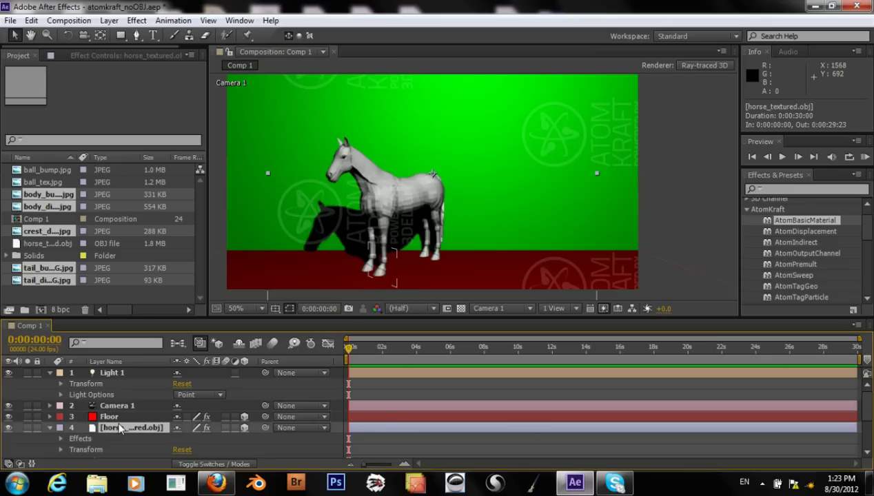
click(108, 56)
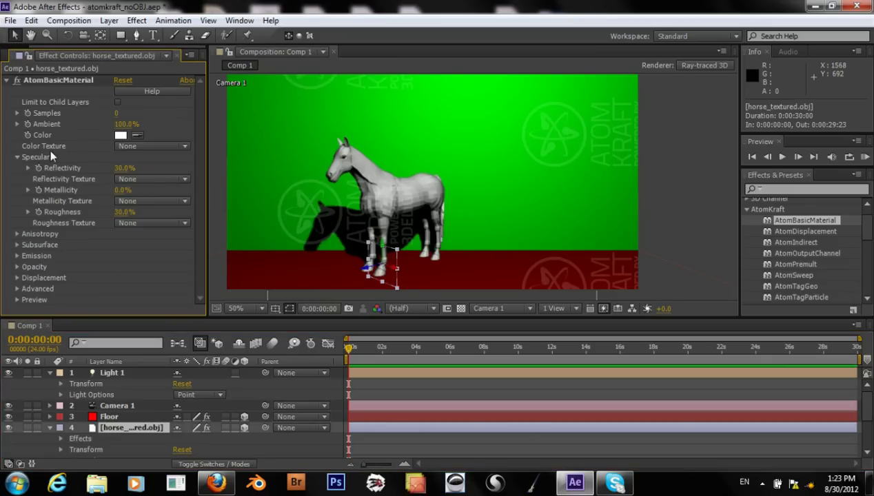
click(122, 146)
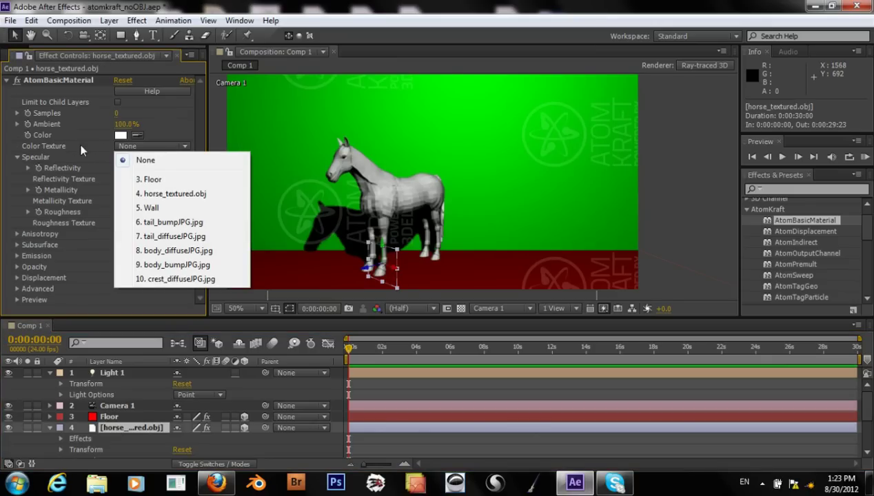
click(69, 140)
click(123, 145)
click(174, 251)
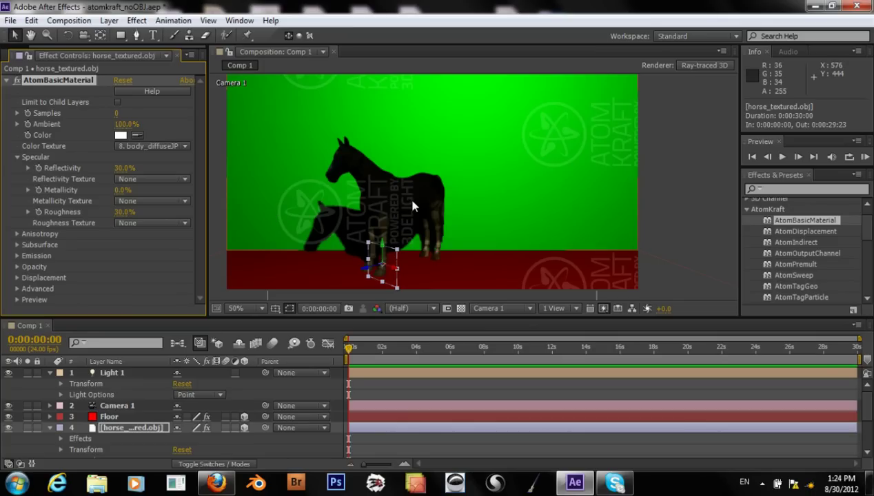
click(498, 309)
click(511, 278)
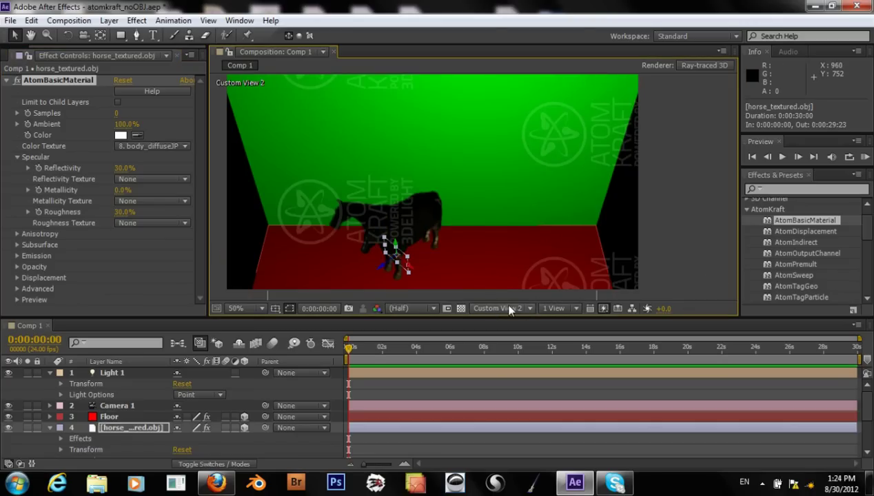
click(510, 309)
click(509, 266)
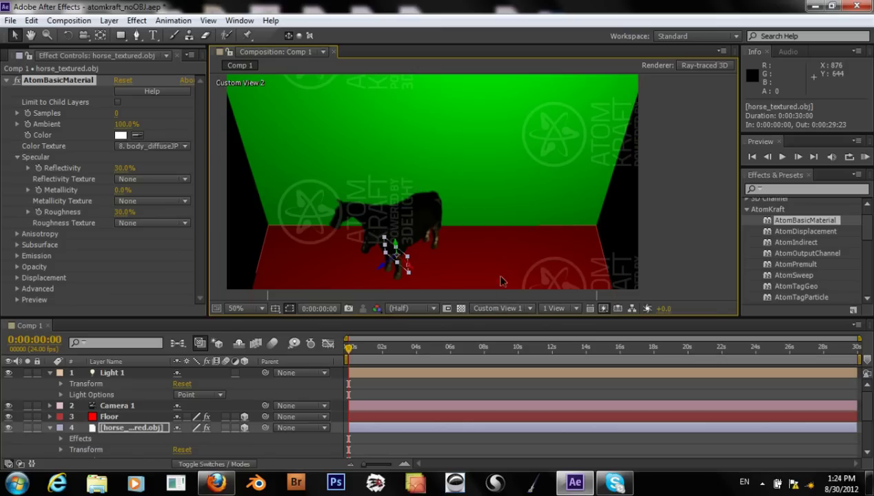
click(509, 309)
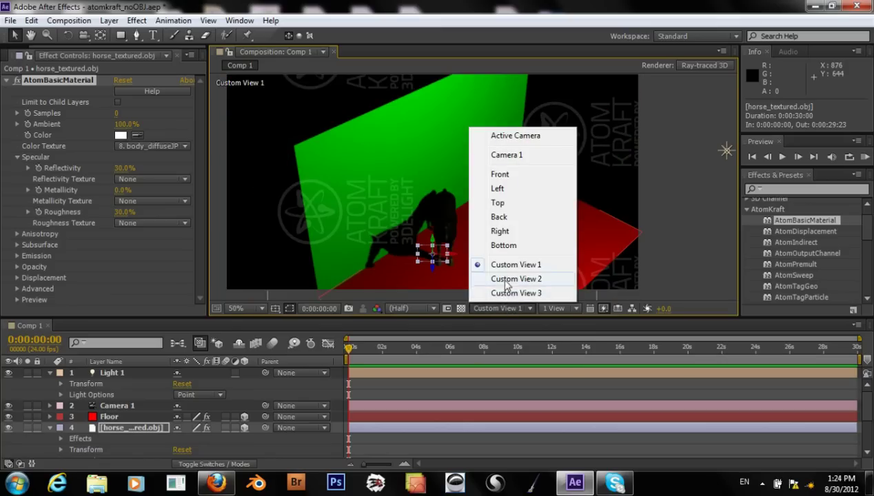
click(508, 293)
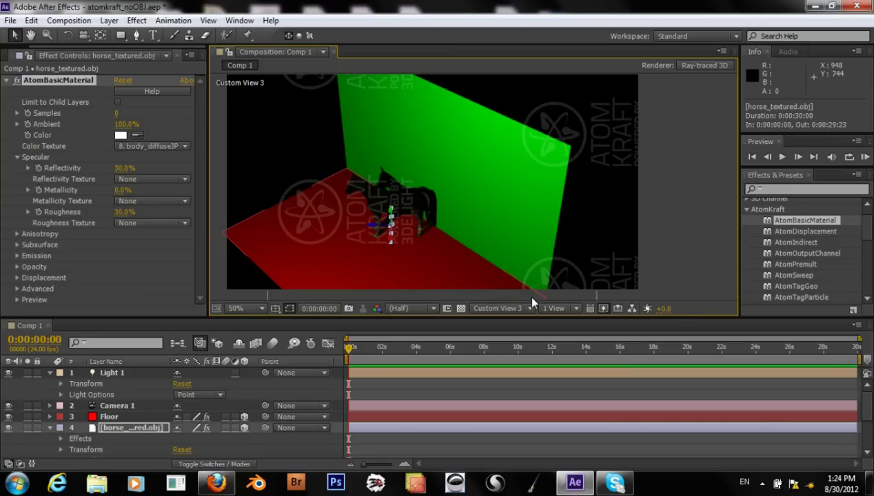
scroll(436, 227, up, 1)
scroll(436, 227, up, 1)
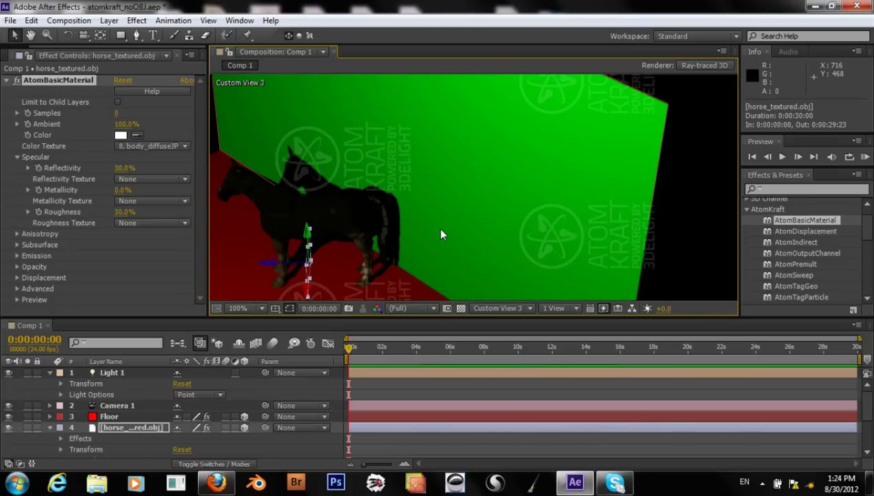
scroll(441, 235, down, 2)
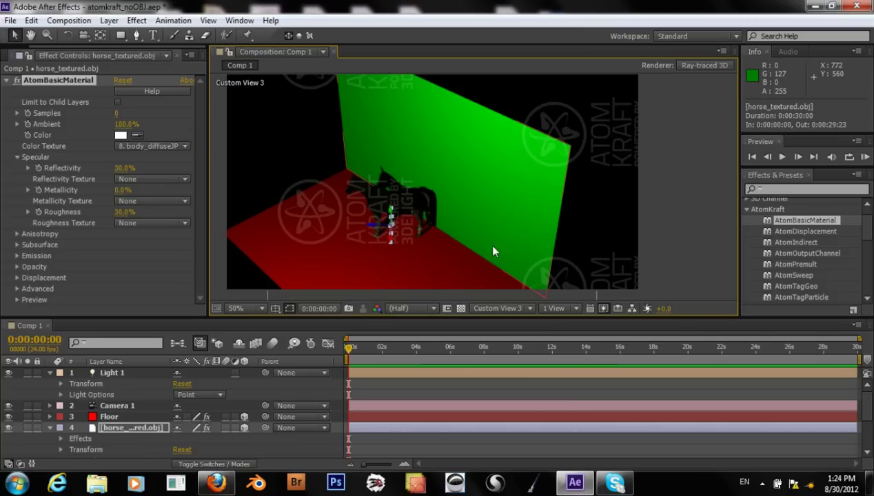
click(548, 310)
click(502, 308)
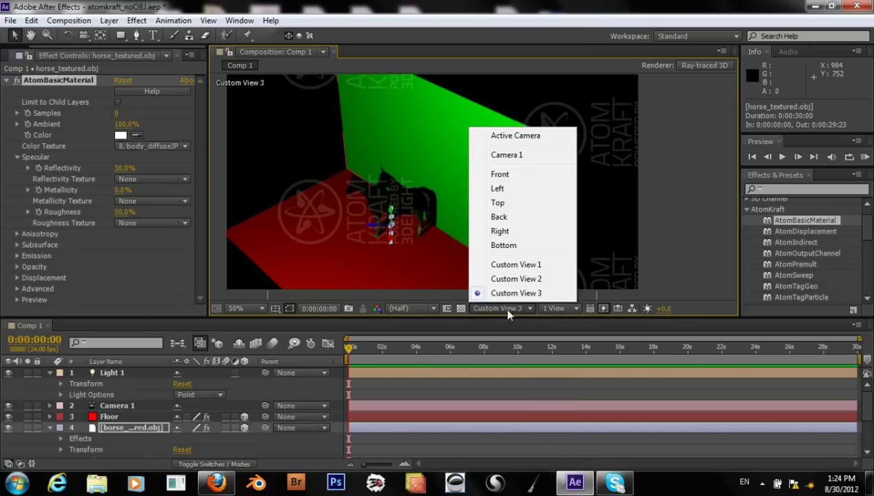
click(507, 156)
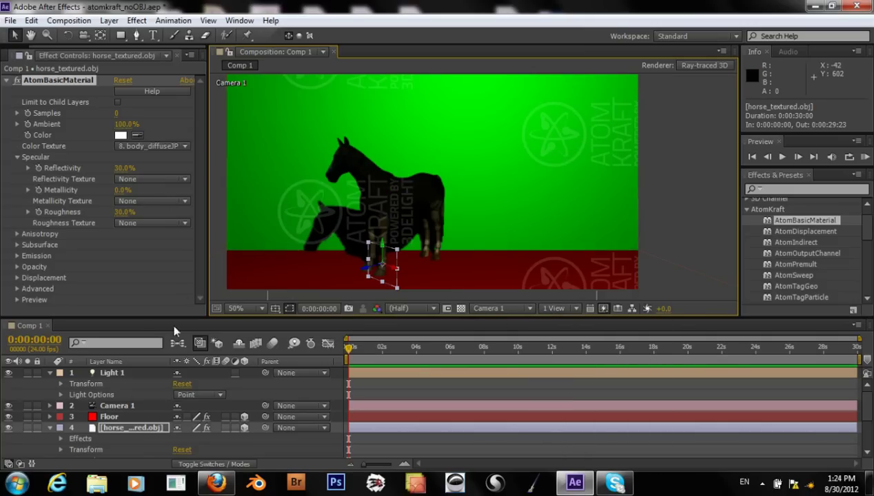
double_click(91, 428)
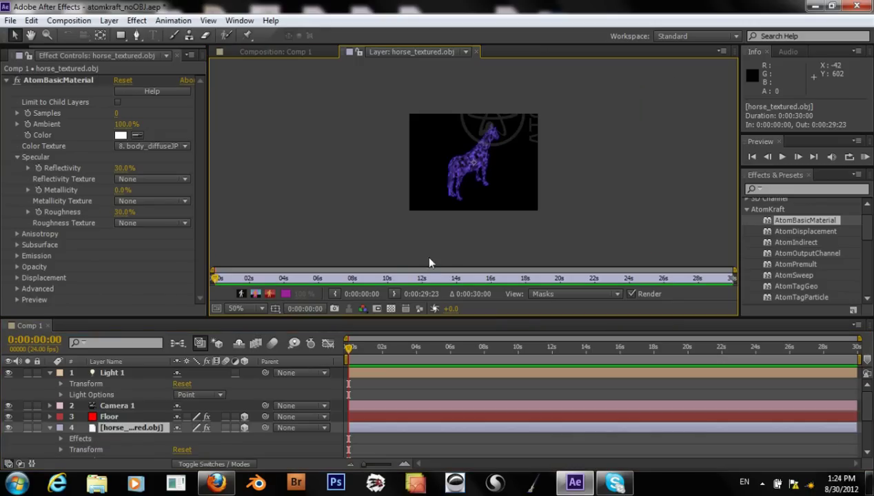
click(582, 294)
click(586, 298)
click(475, 52)
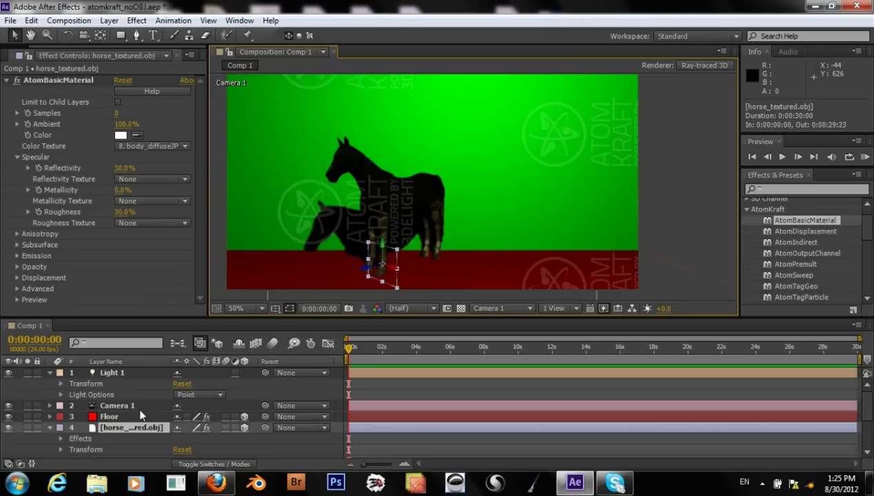
Set Displacement Texture to 9. body_bumpJPG.jpg and view Comp 1 at full size and quality.
click(104, 426)
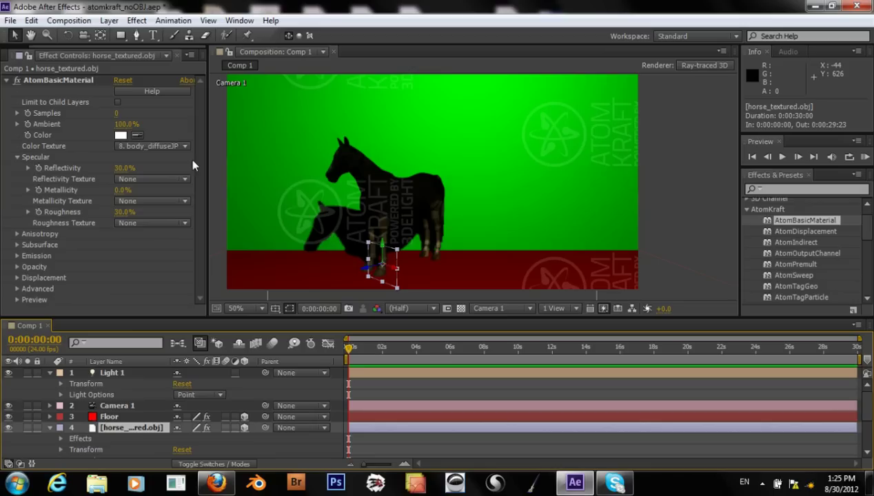
click(21, 276)
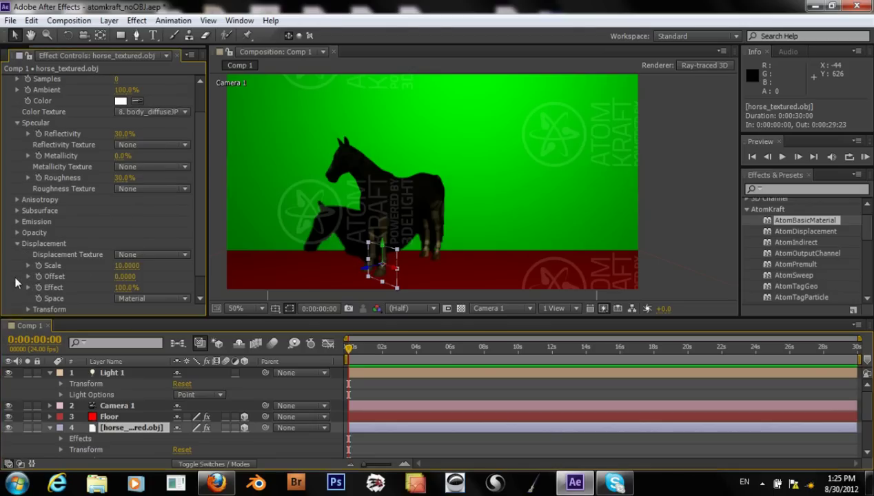
scroll(55, 251, down, 3)
click(119, 233)
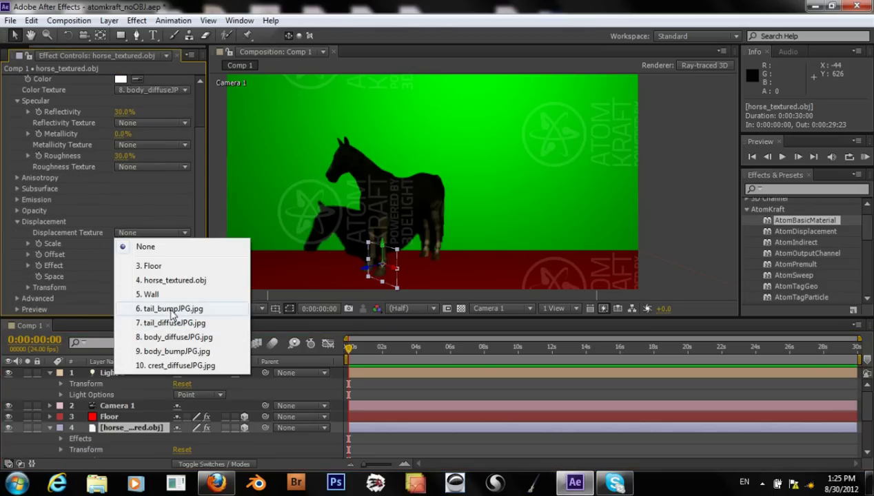
click(176, 352)
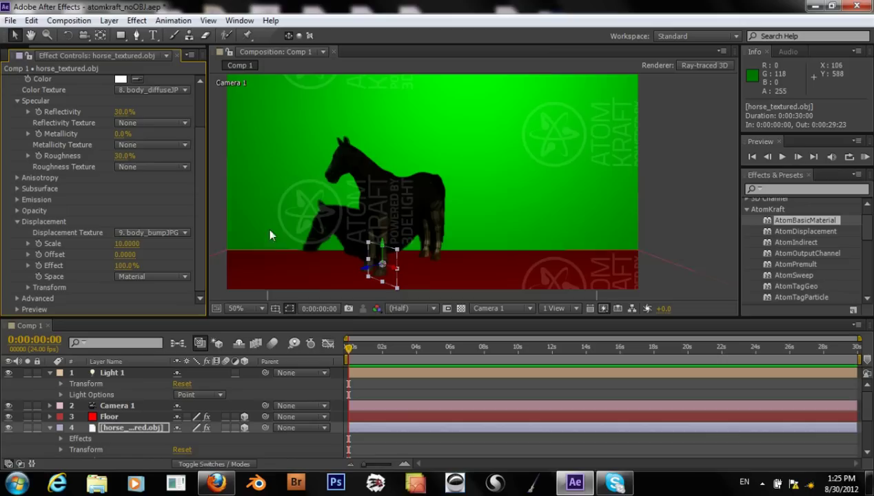
key(slash)
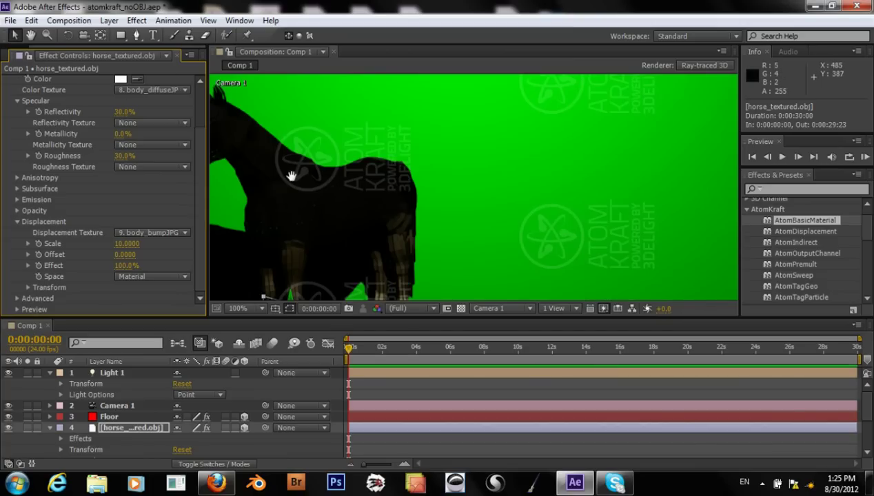
Centre the horse in the view and set the displacement Scale to 5.
mouse_move(292, 176)
mouse_down()
mouse_move(332, 156)
mouse_move(419, 167)
mouse_move(391, 87)
mouse_move(365, 233)
mouse_move(377, 216)
mouse_move(447, 227)
mouse_move(442, 200)
mouse_move(397, 190)
mouse_move(464, 179)
mouse_move(455, 200)
mouse_up()
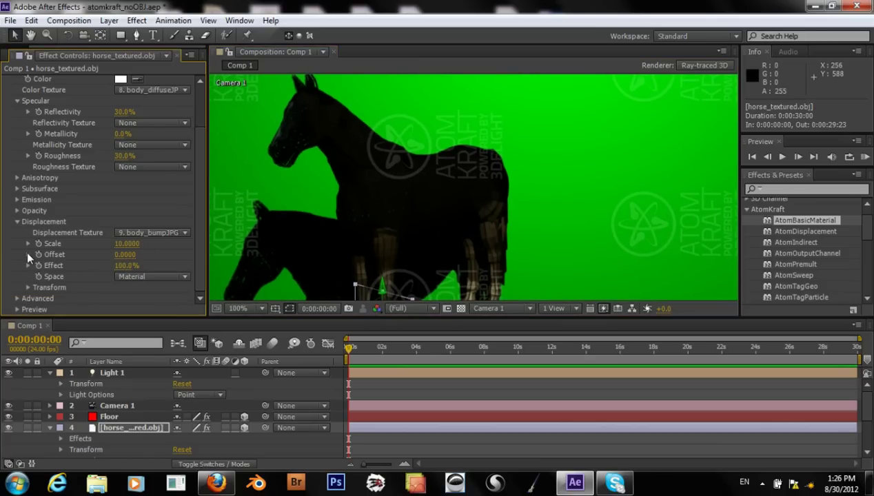
click(124, 244)
text(5)
key(Return)
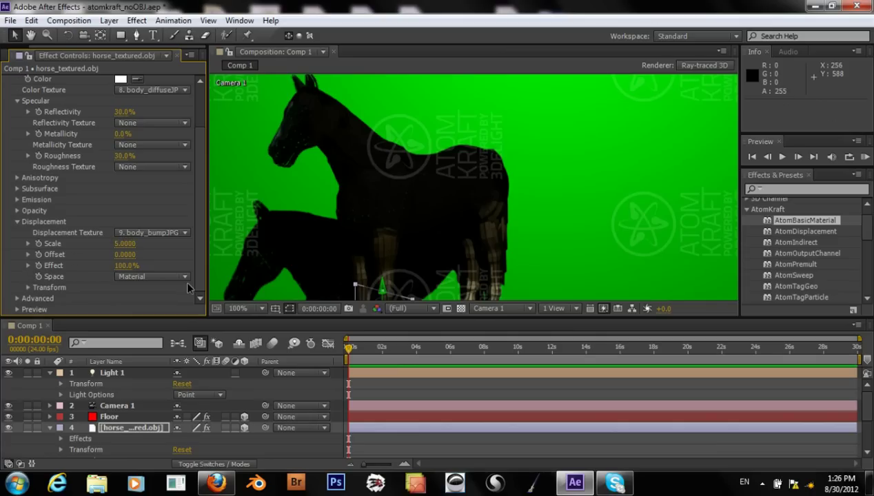
click(125, 266)
click(125, 244)
key(Return)
Try the displacement Effect at 50%, then set it back to 100%.
text(50)
key(Return)
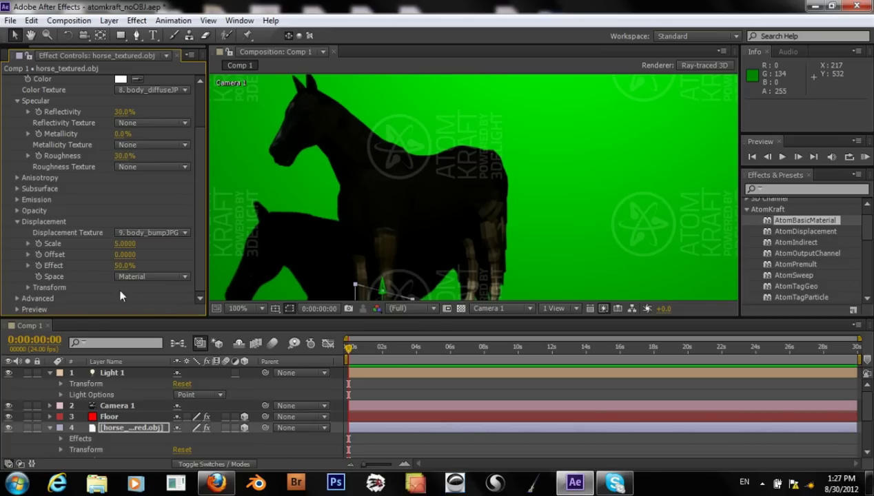
click(126, 265)
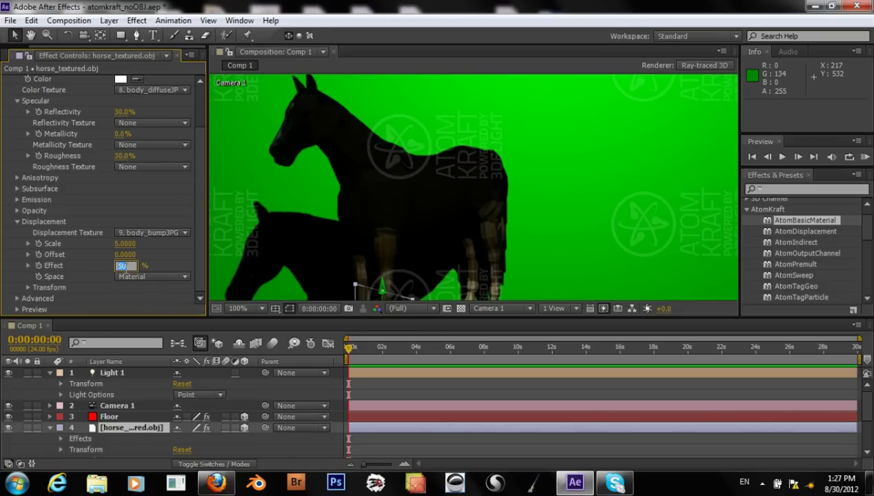
text(100)
key(Return)
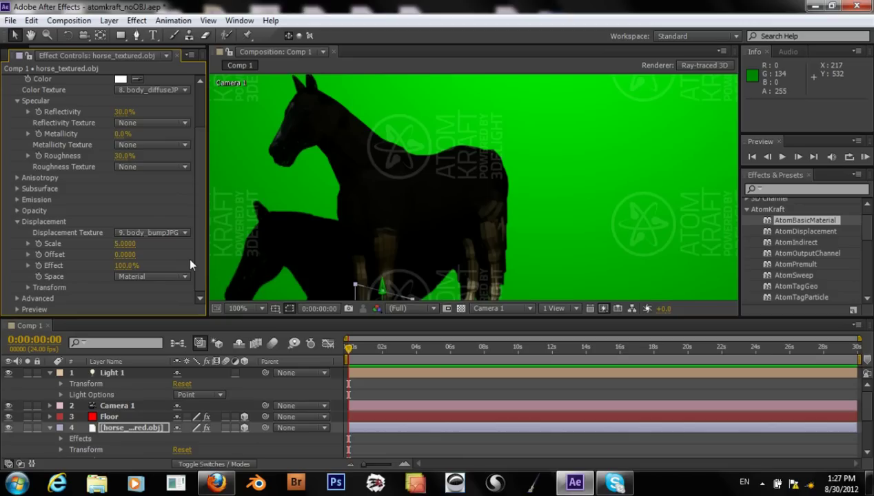
click(160, 233)
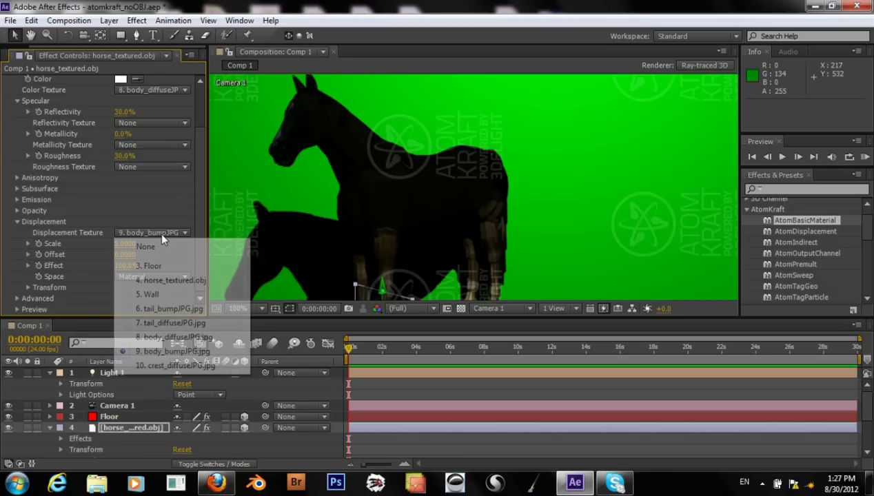
click(156, 254)
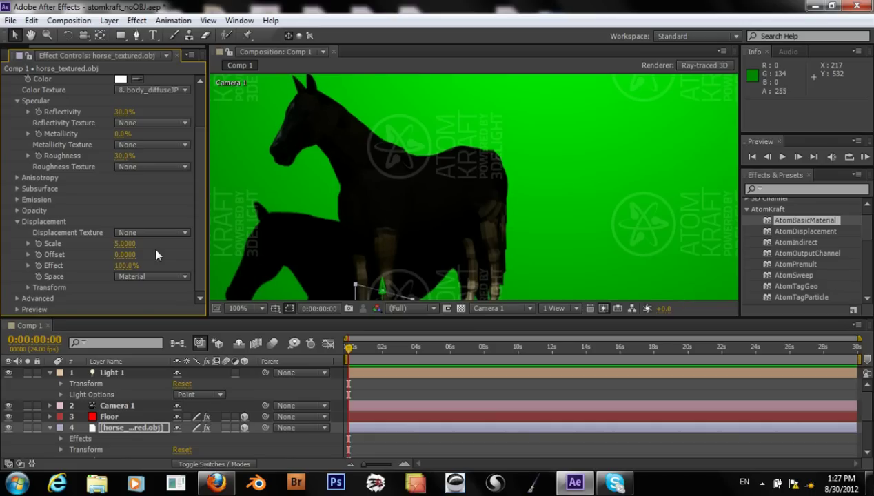
click(155, 235)
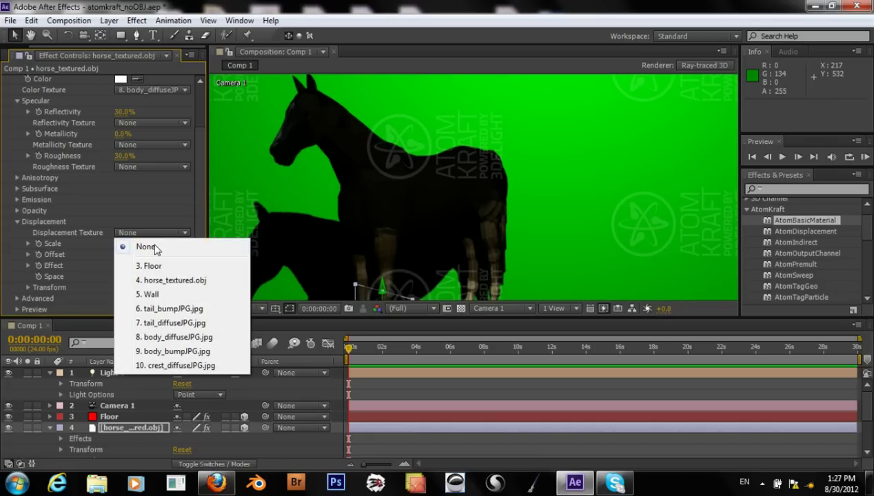
click(175, 352)
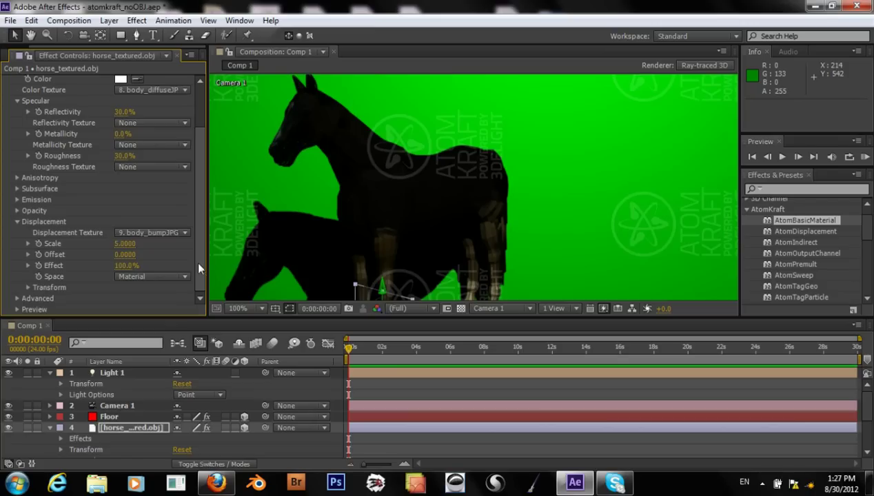
scroll(195, 260, up, 3)
scroll(197, 231, down, 3)
scroll(109, 442, down, 3)
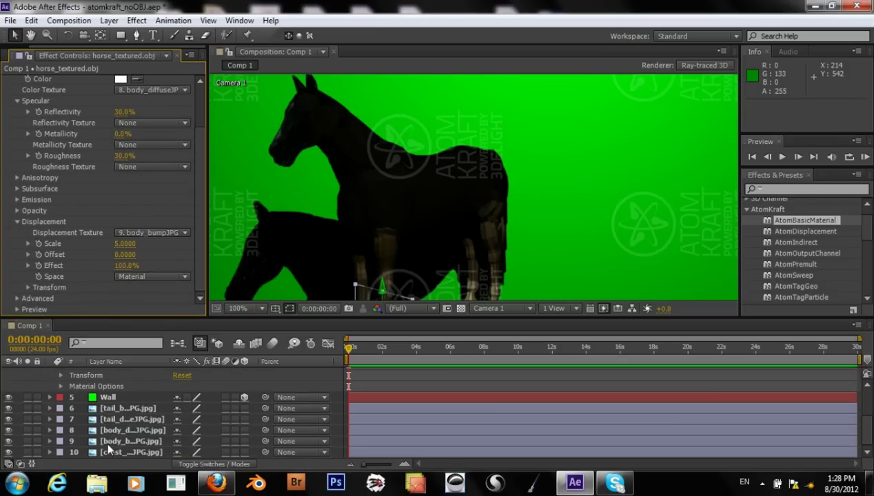
click(131, 440)
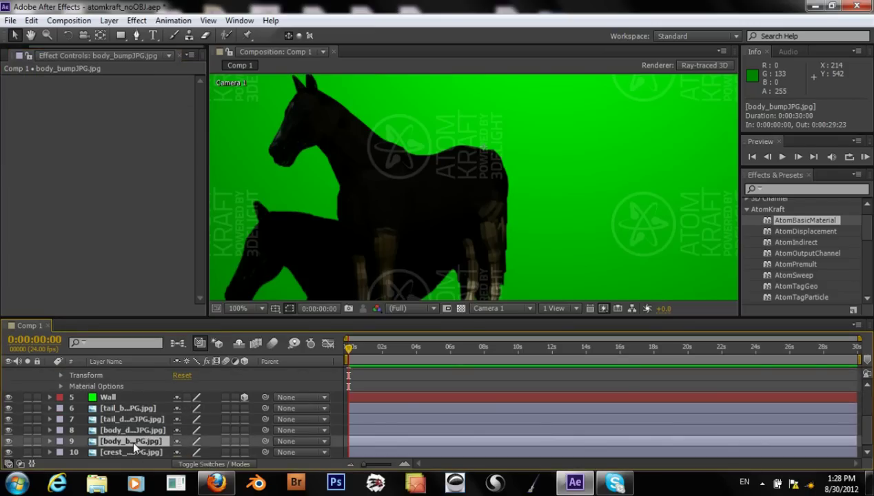
click(134, 431)
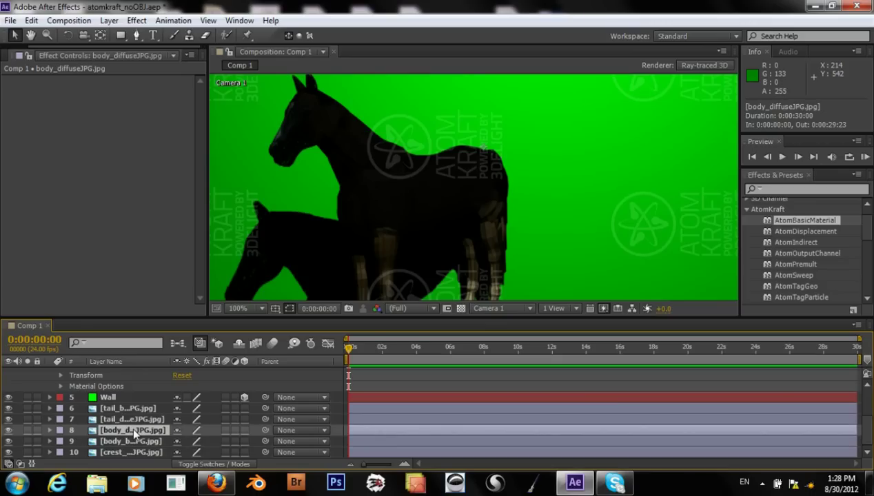
double_click(131, 440)
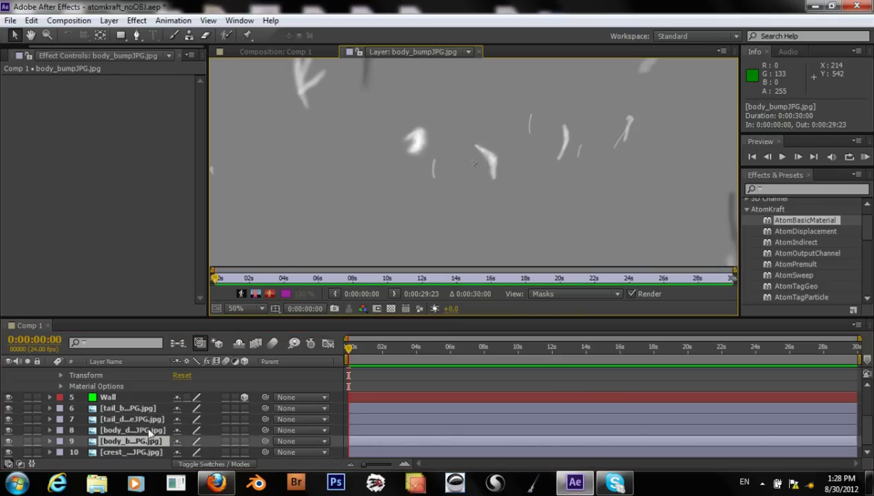
scroll(415, 208, down, 6)
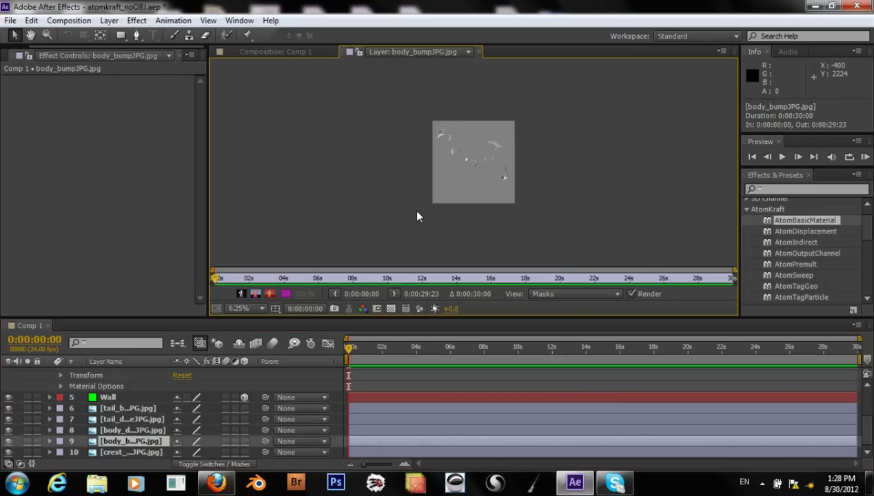
scroll(416, 217, up, 3)
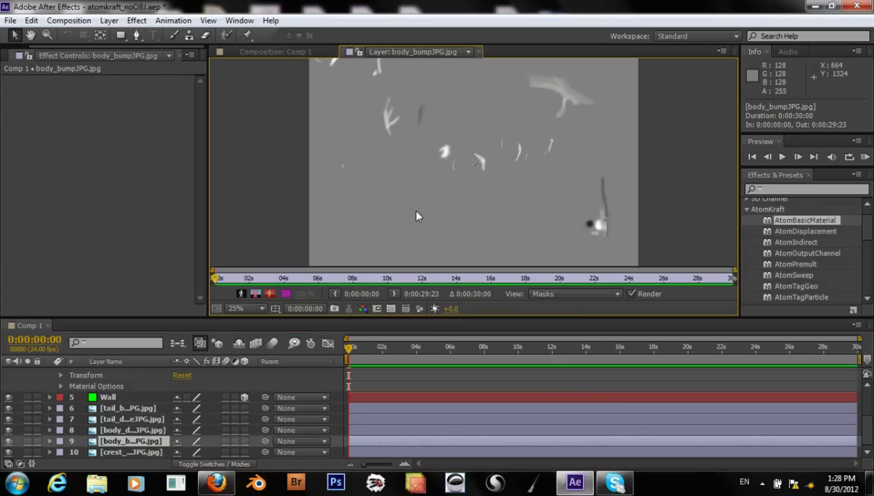
click(479, 53)
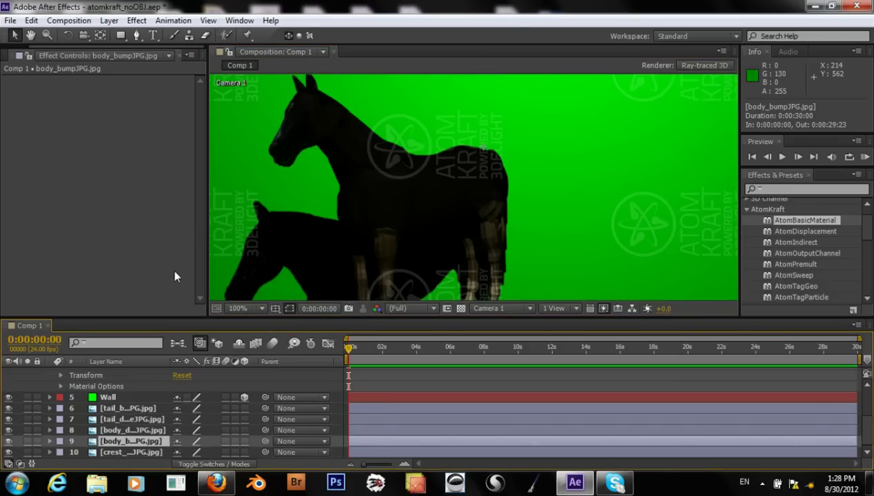
scroll(122, 407, up, 3)
scroll(121, 407, down, 3)
scroll(121, 408, up, 3)
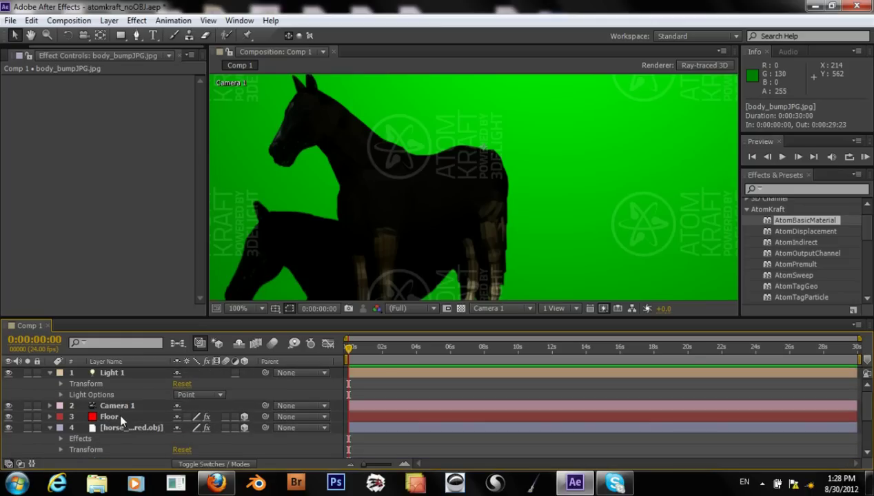
Change the horse's AtomBasicMaterial Displacement Texture from body_bumpJPG to None, keeping Scale 5 and Effect 100%.
click(118, 422)
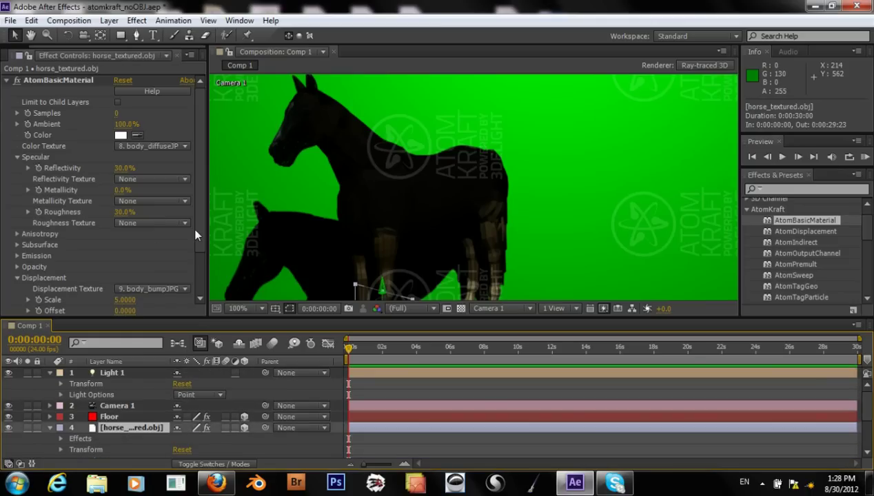
scroll(193, 248, down, 2)
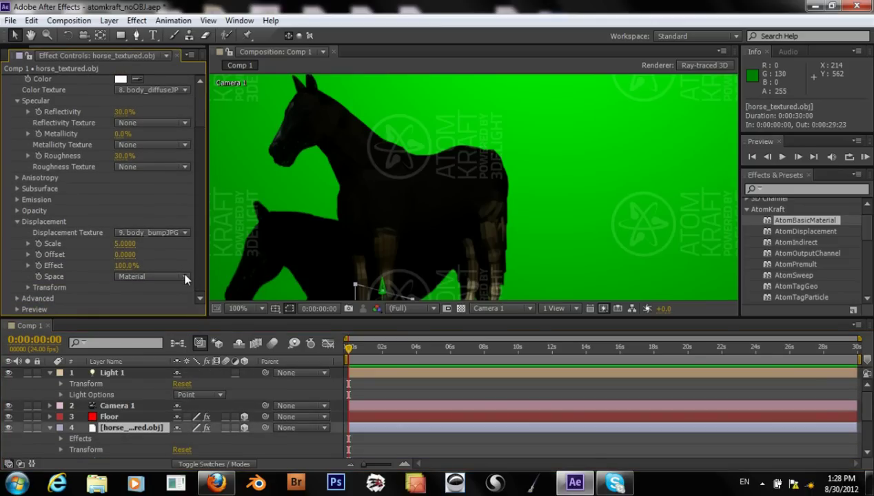
scroll(184, 262, up, 2)
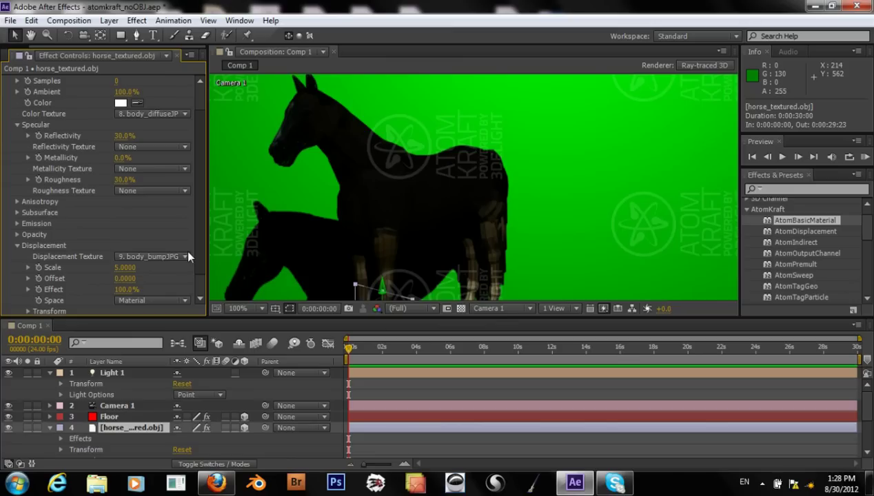
click(162, 256)
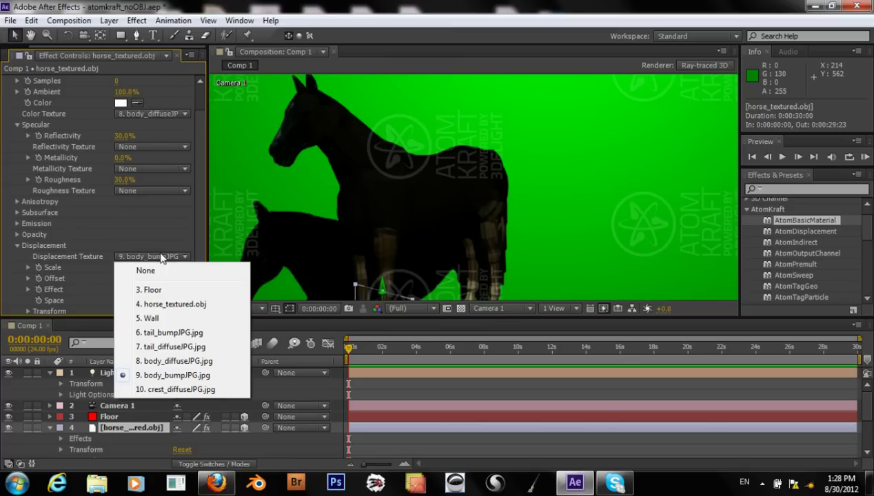
click(165, 234)
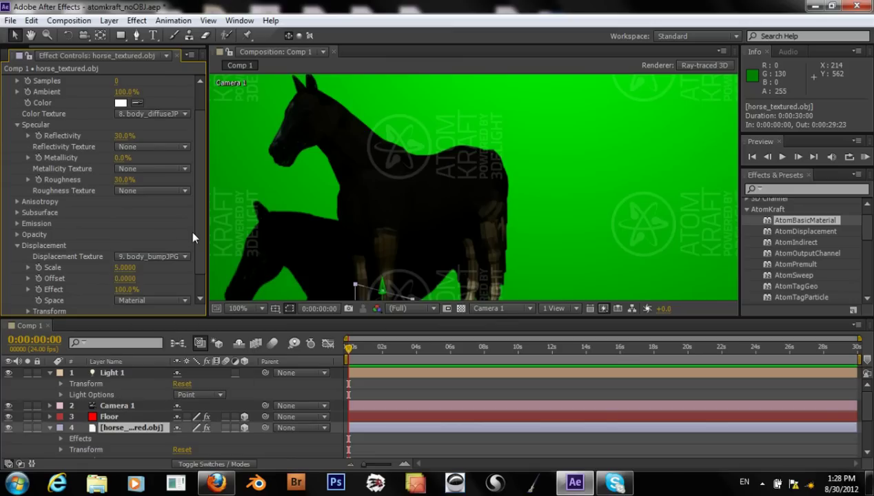
click(177, 257)
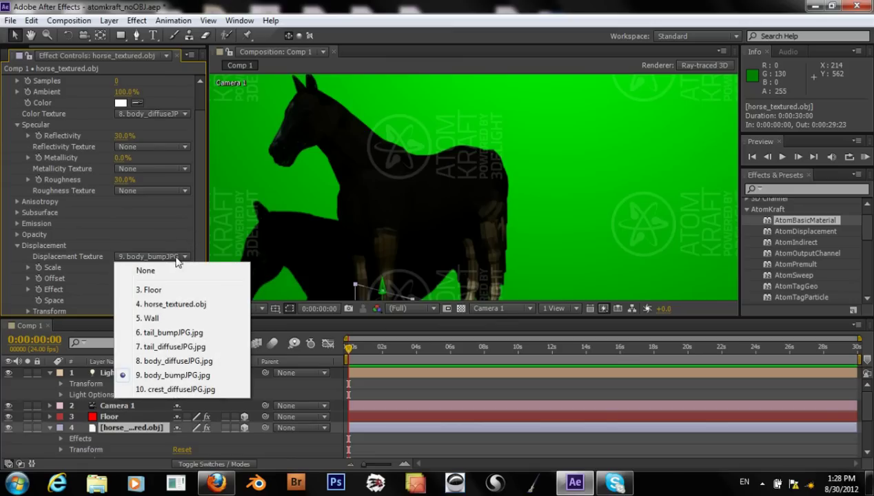
click(172, 273)
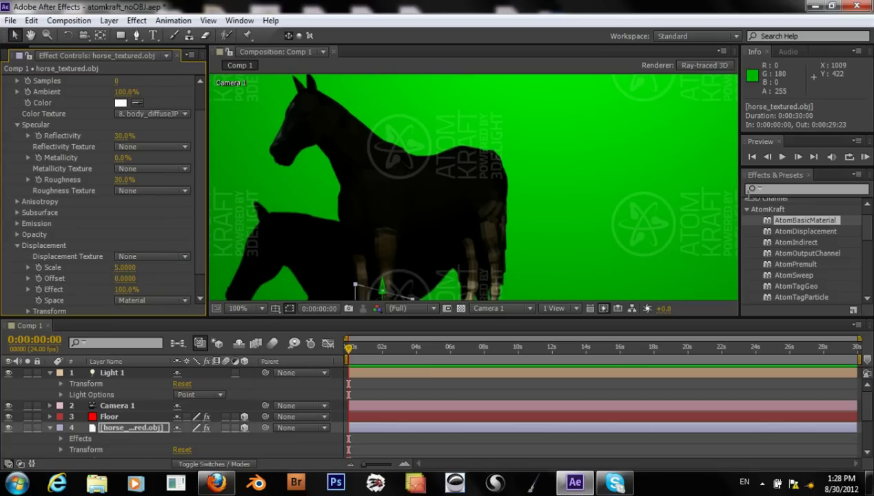
Apply AtomDisplacement to the Wall layer with texture 9. body_bumpJPG and Scale 30.
drag(793, 231, 349, 226)
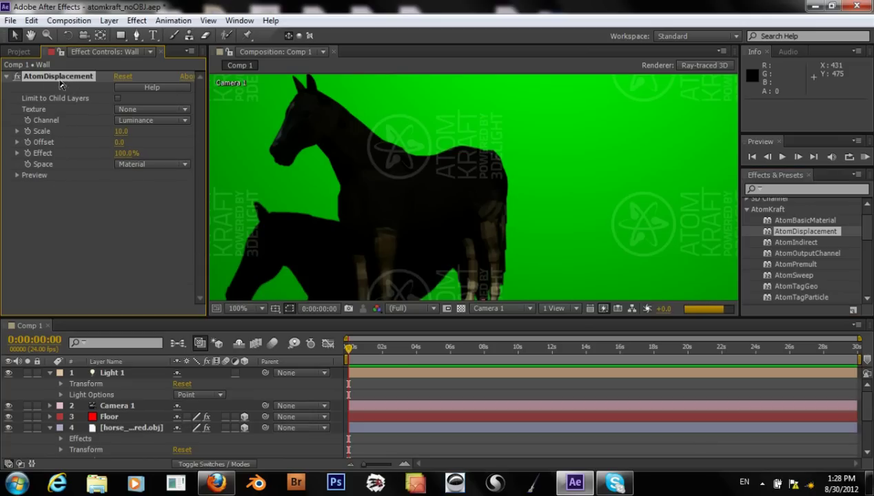
click(147, 108)
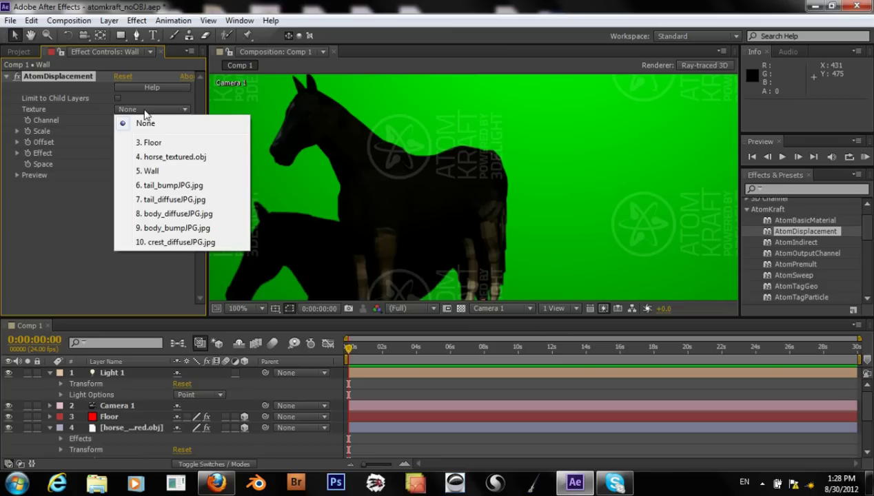
click(174, 229)
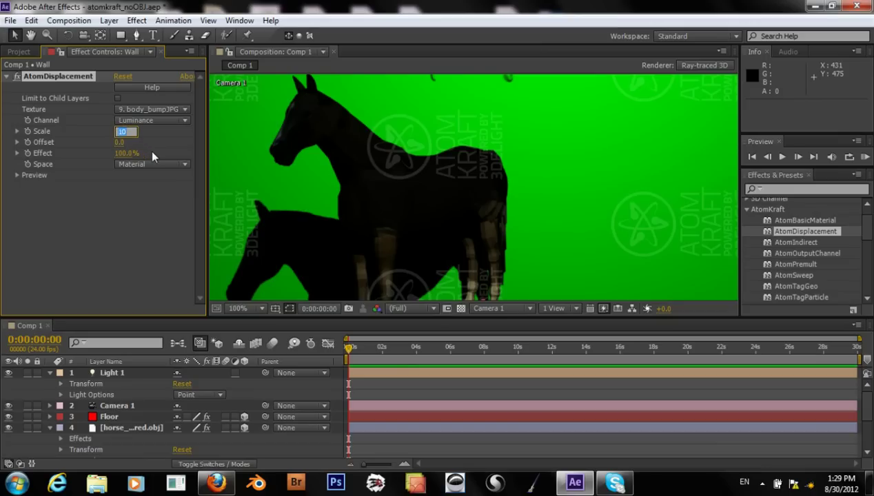
text(30)
key(Return)
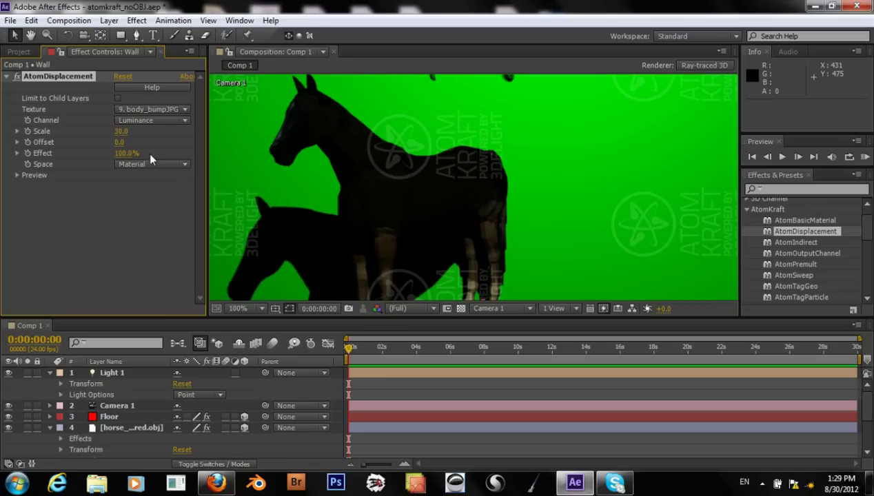
scroll(368, 217, down, 2)
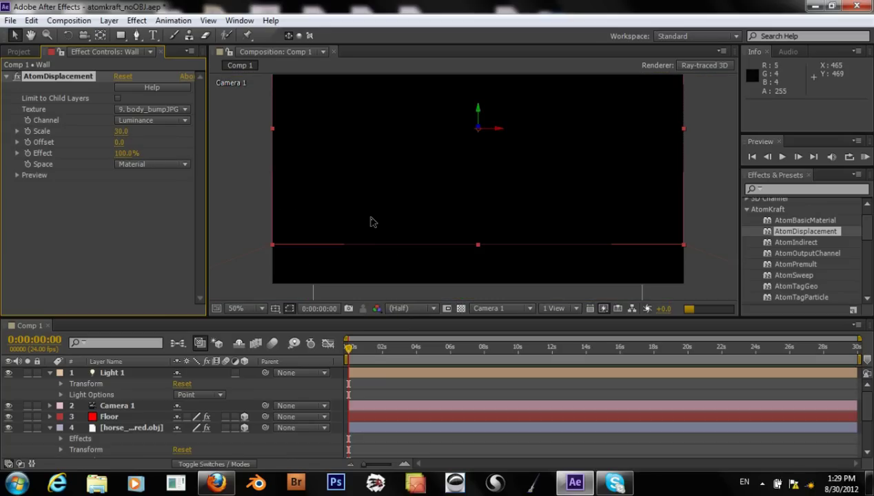
Delete the Wall's AtomDisplacement effect after checking the bumpy green wall render.
scroll(372, 223, up, 2)
scroll(371, 222, down, 2)
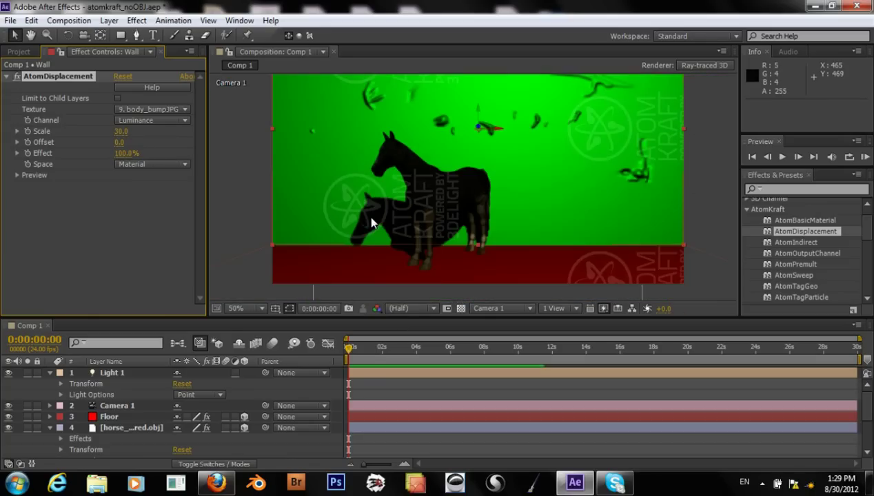
scroll(372, 222, up, 2)
scroll(371, 222, down, 2)
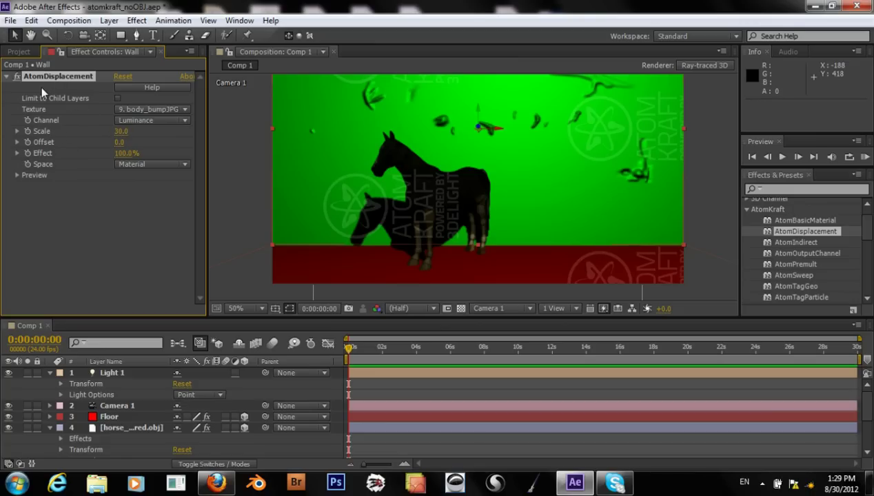
key(Delete)
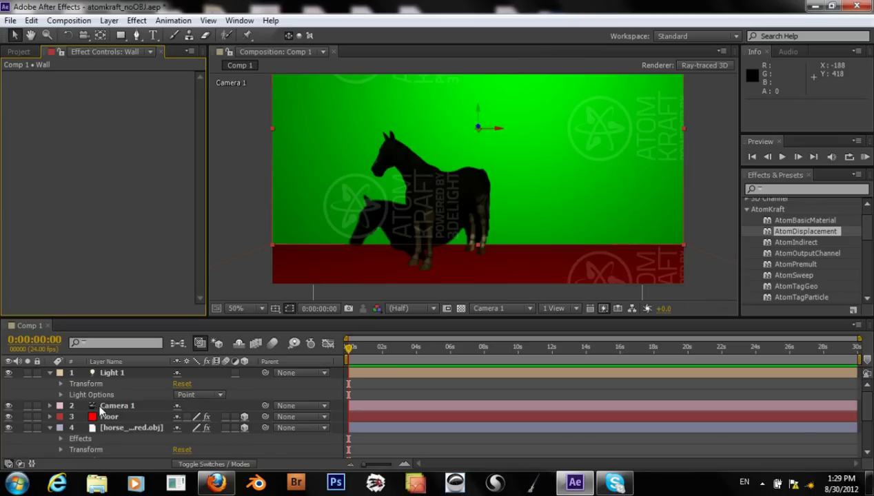
Add AtomDisplacement to horse_textured.obj using 9. body_bumpJPG on Luminance at Scale 10.
click(116, 427)
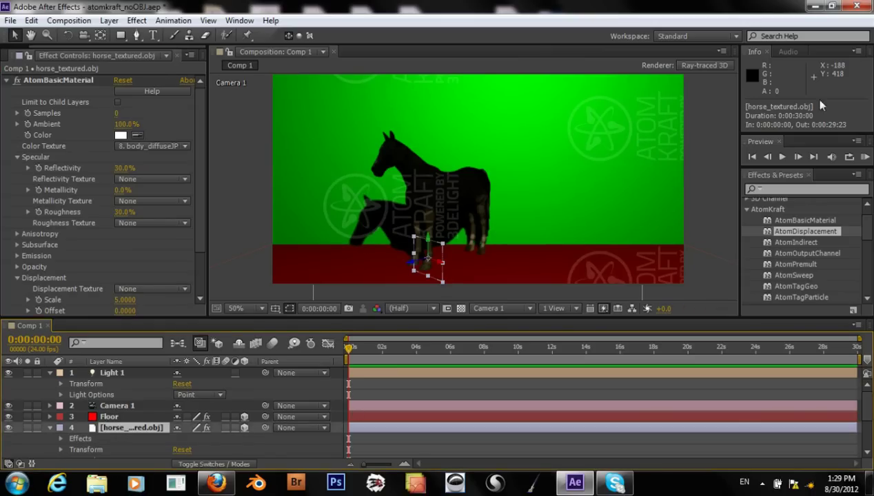
drag(810, 235, 133, 428)
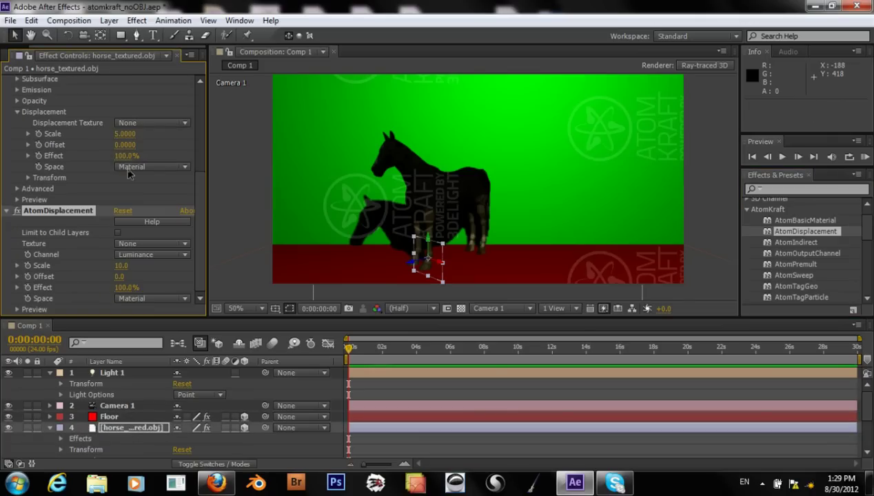
click(138, 245)
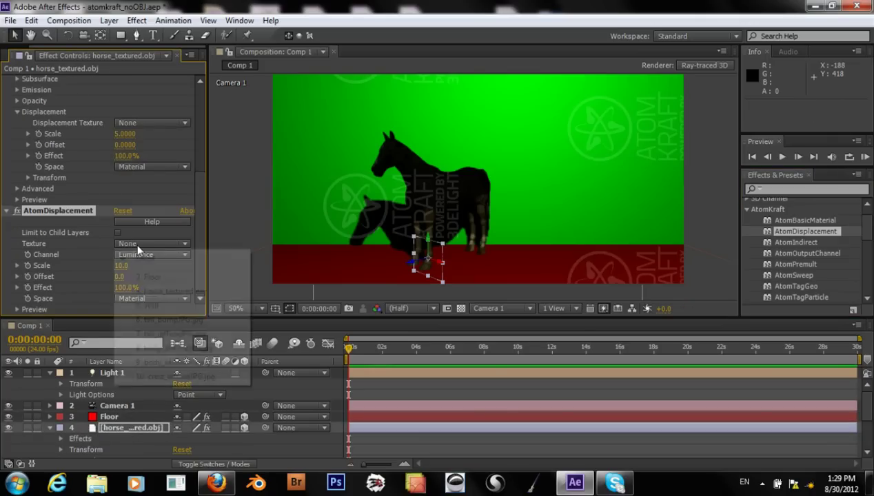
click(176, 362)
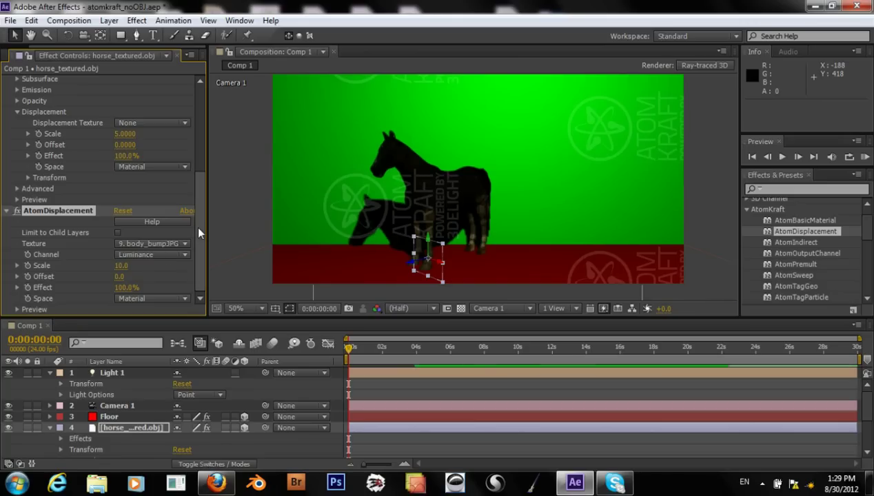
scroll(445, 189, up, 2)
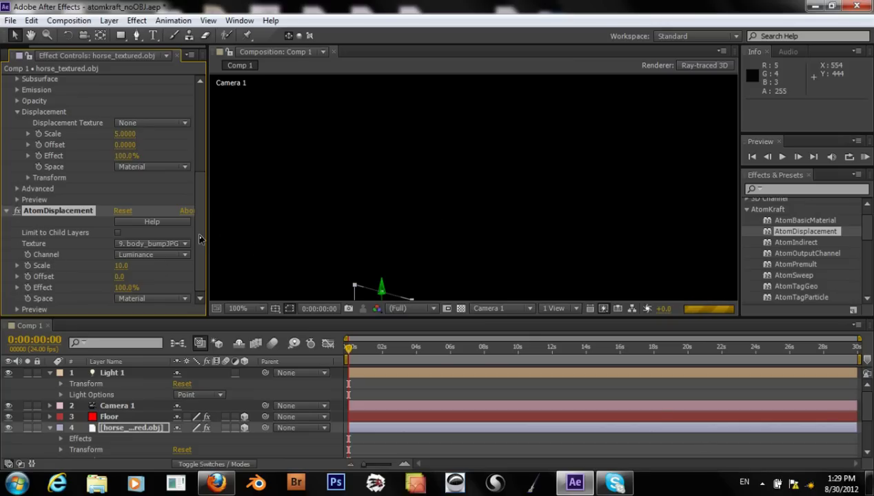
drag(336, 205, 332, 185)
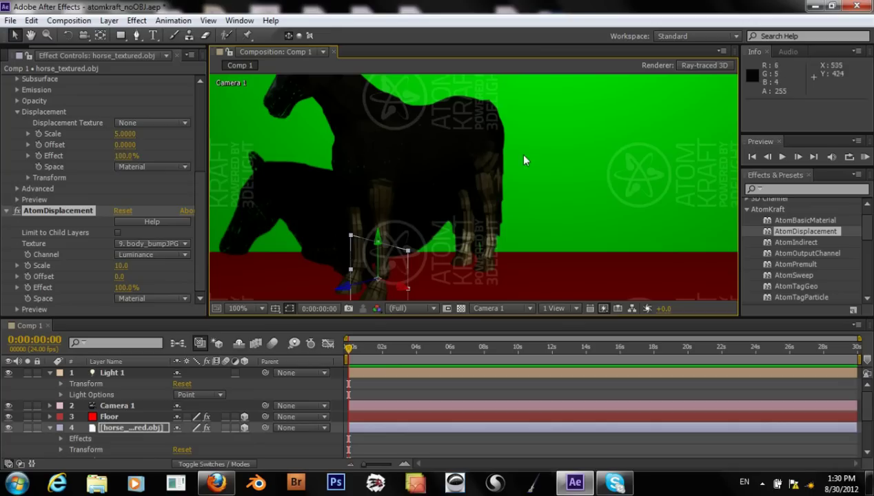
click(135, 245)
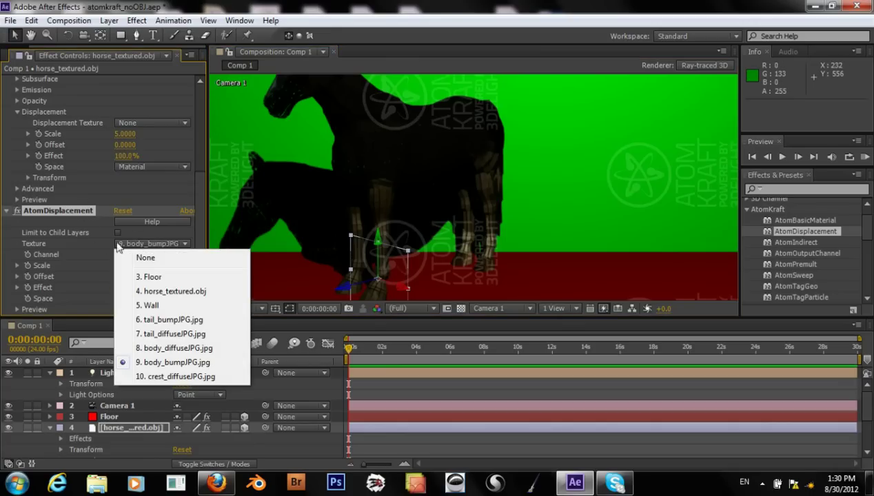
click(86, 247)
click(135, 256)
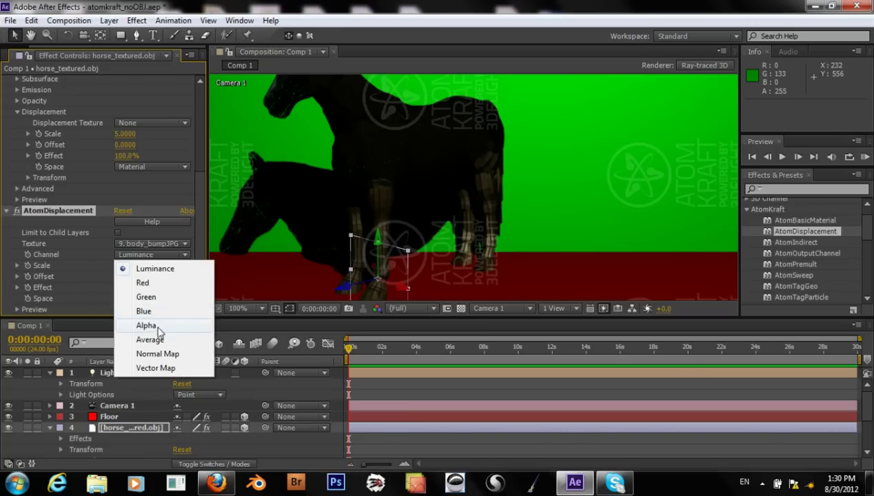
click(153, 269)
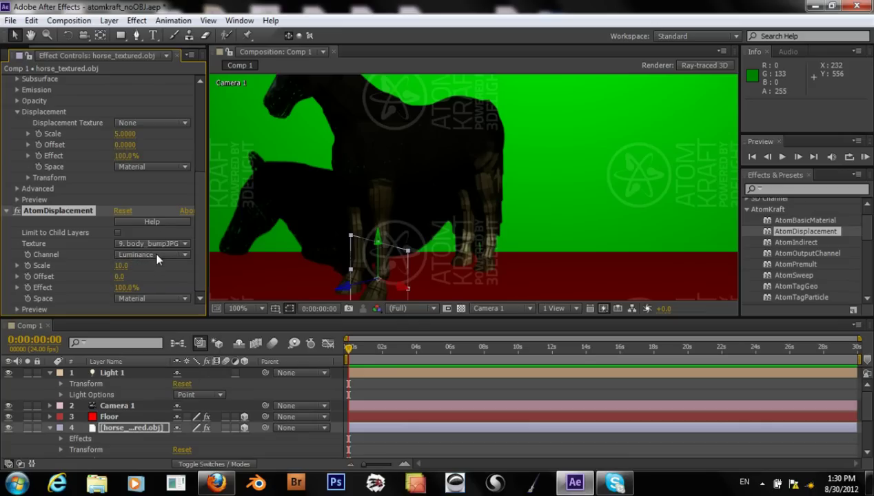
click(157, 255)
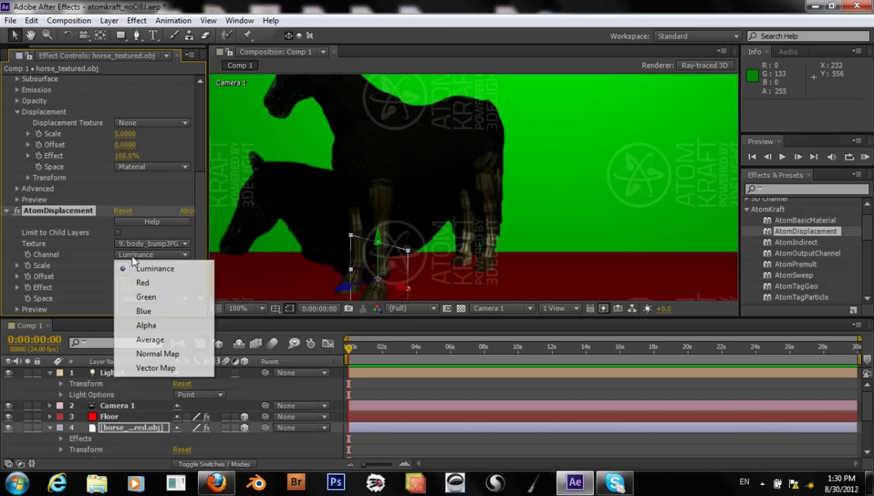
click(98, 257)
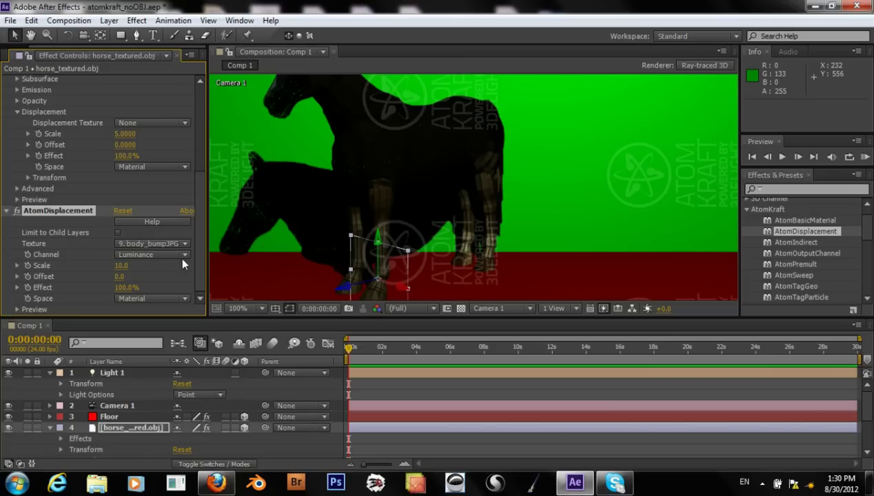
click(145, 257)
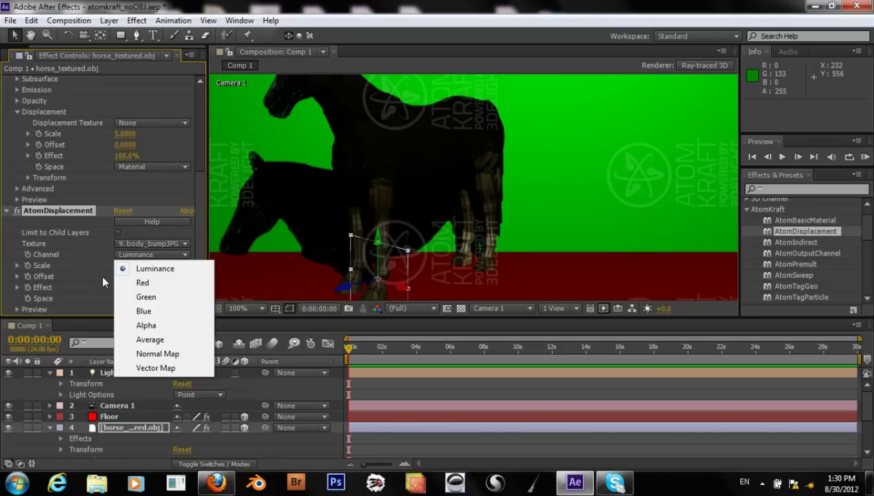
click(146, 297)
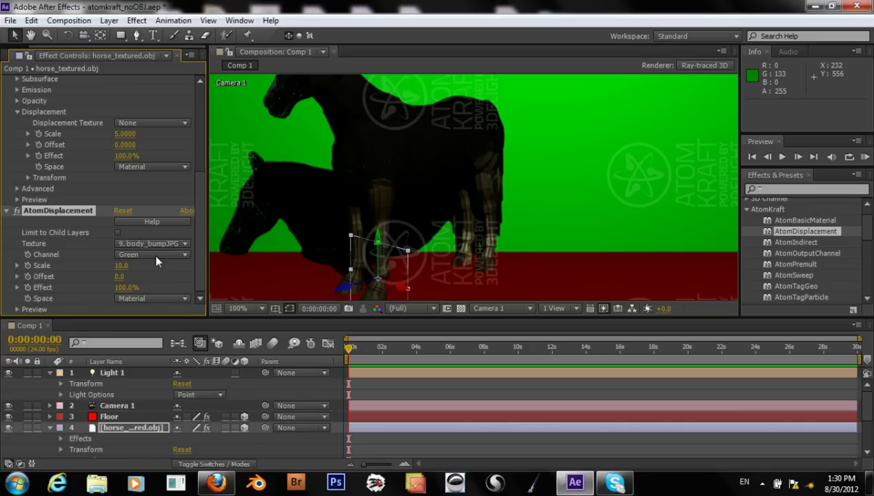
click(155, 255)
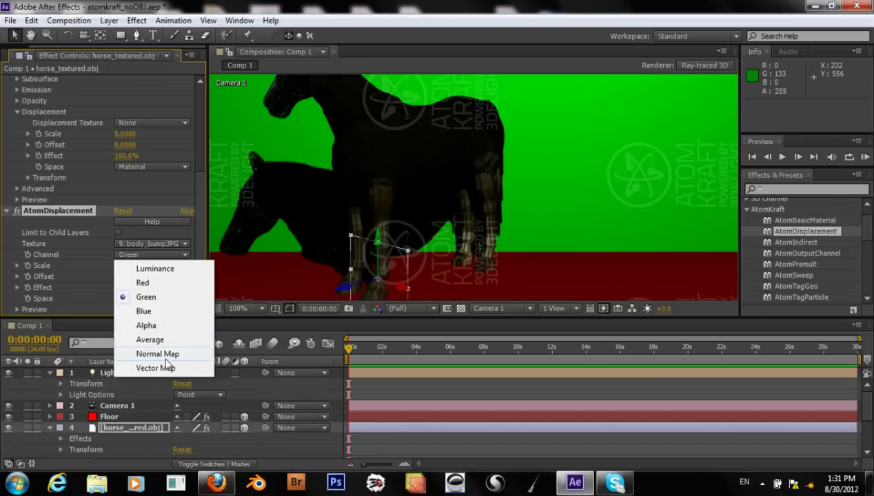
click(163, 355)
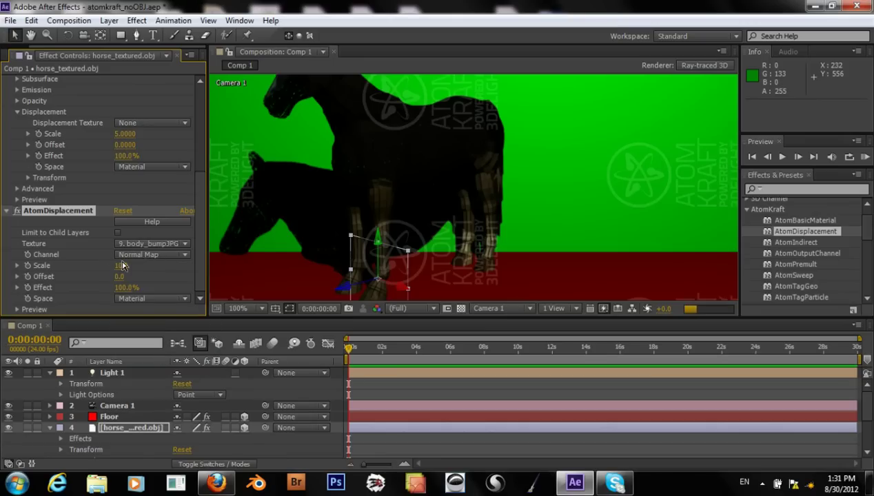
click(160, 253)
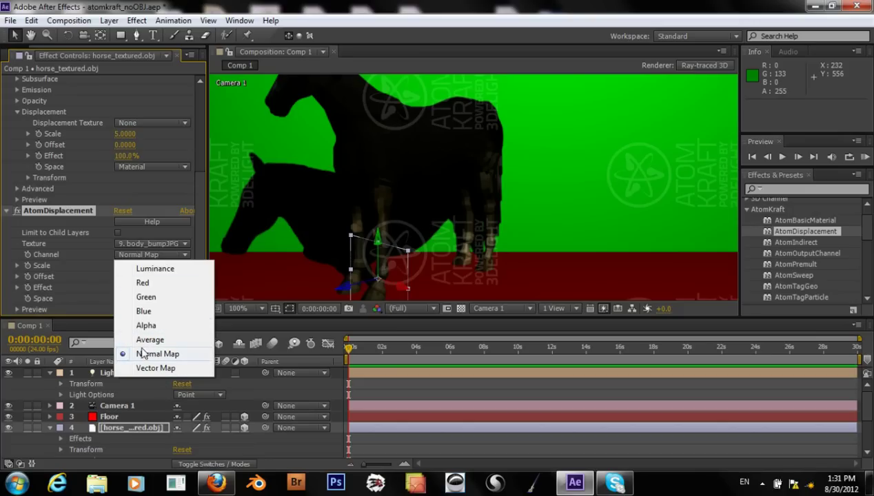
click(149, 267)
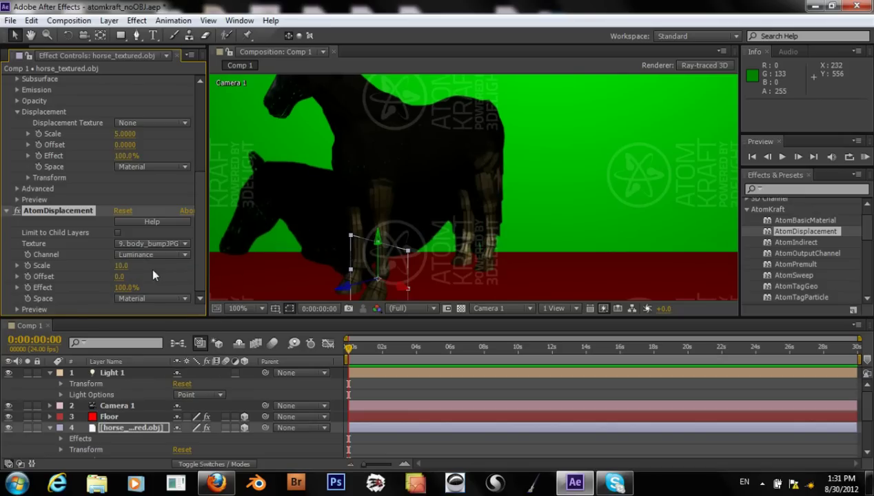
click(178, 299)
click(198, 255)
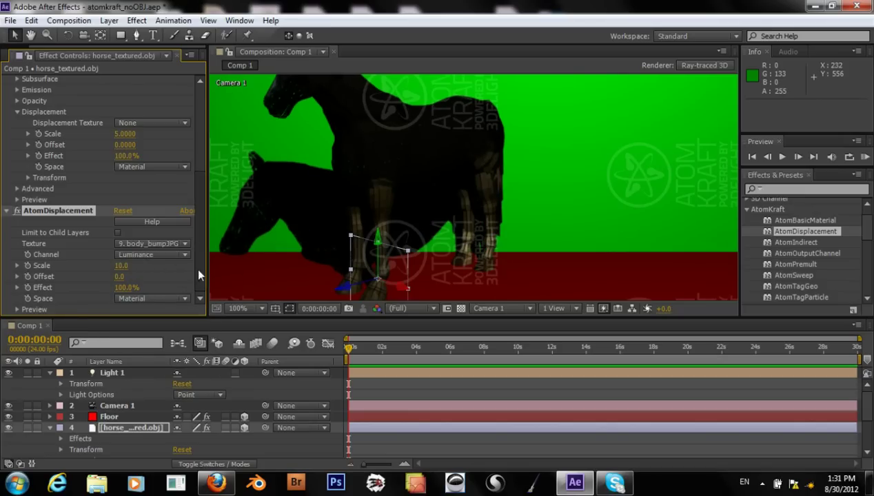
click(18, 310)
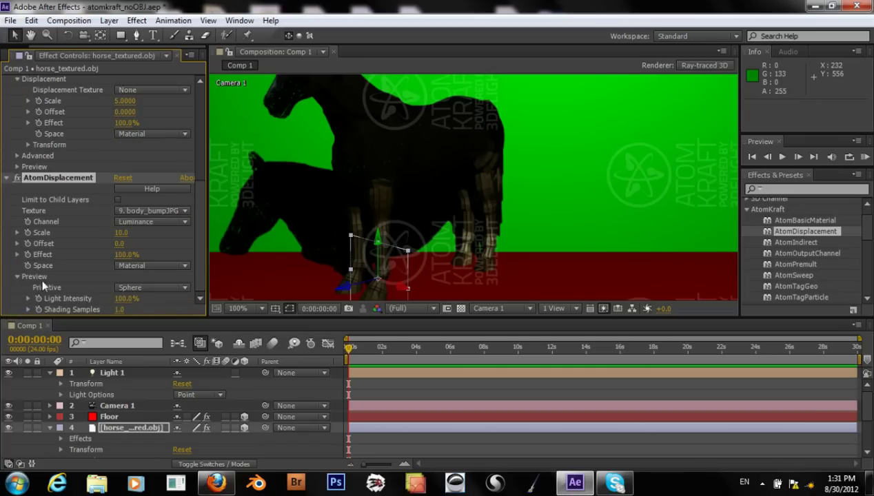
click(19, 277)
Zoom into the composition and pan to the horse's legs and the floor.
scroll(70, 279, up, 1)
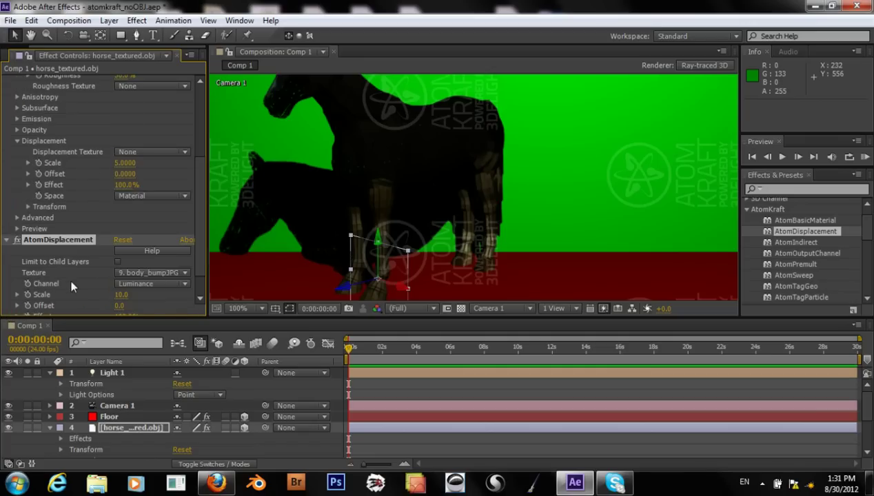
scroll(96, 269, down, 1)
scroll(443, 229, down, 2)
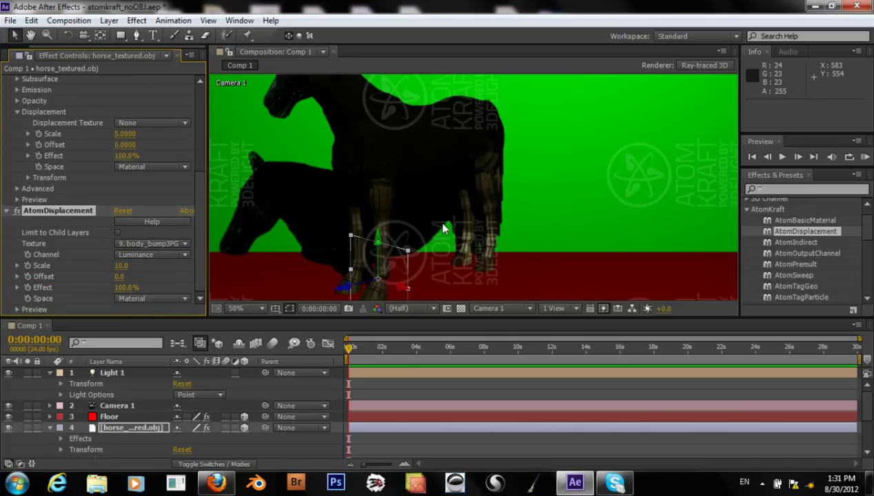
scroll(443, 229, down, 1)
scroll(443, 229, up, 5)
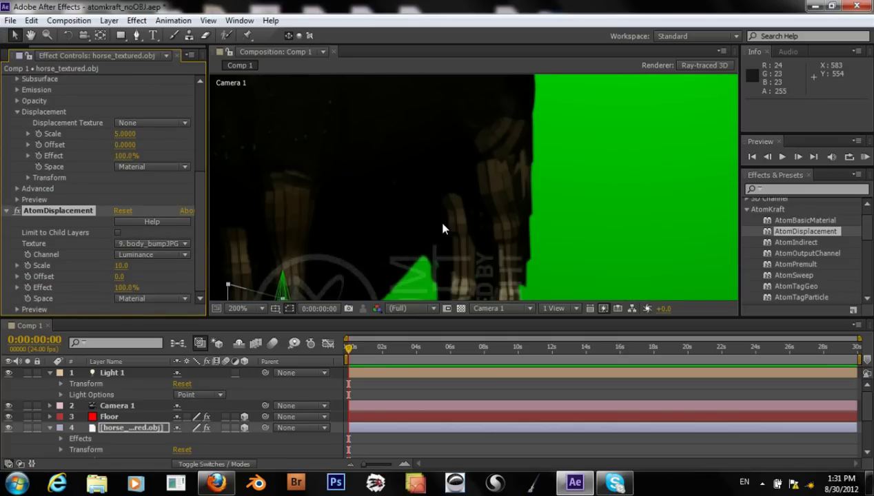
scroll(443, 228, down, 2)
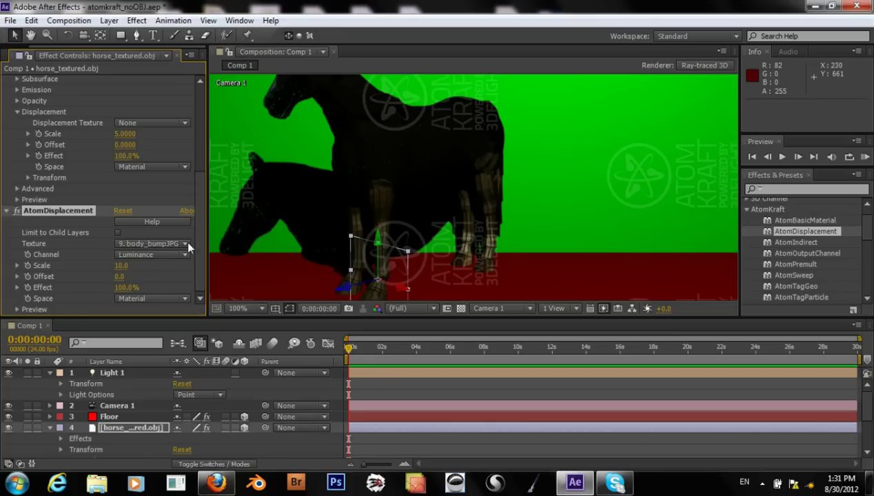
scroll(372, 231, up, 2)
drag(390, 196, 429, 141)
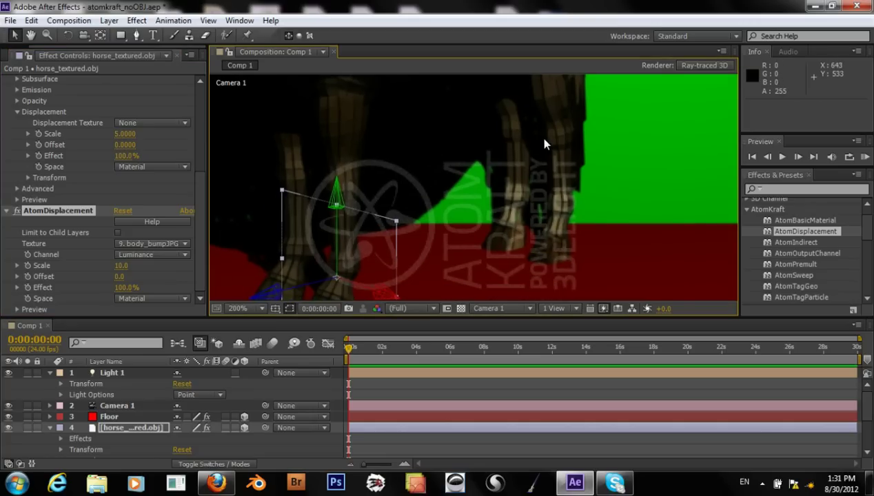
Pan the close-up across the horse's back to inspect the bumped surface.
scroll(322, 162, down, 2)
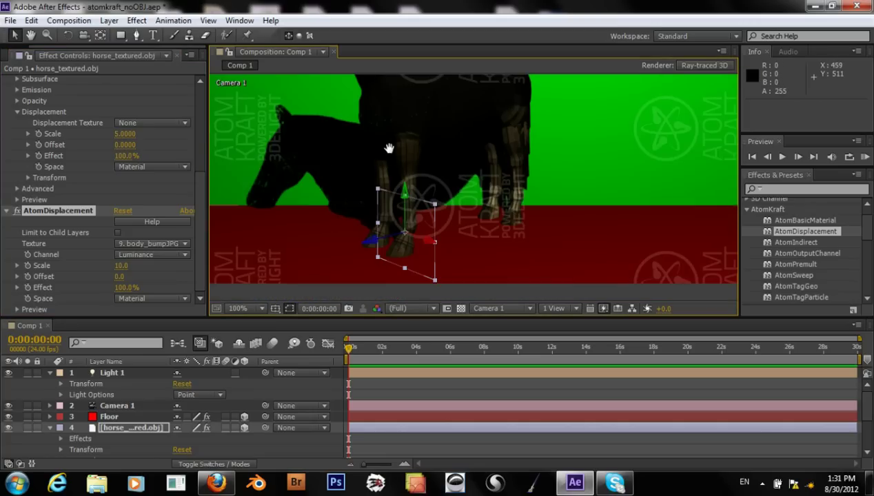
scroll(382, 205, up, 1)
drag(381, 209, 475, 271)
scroll(423, 235, up, 1)
scroll(414, 228, up, 1)
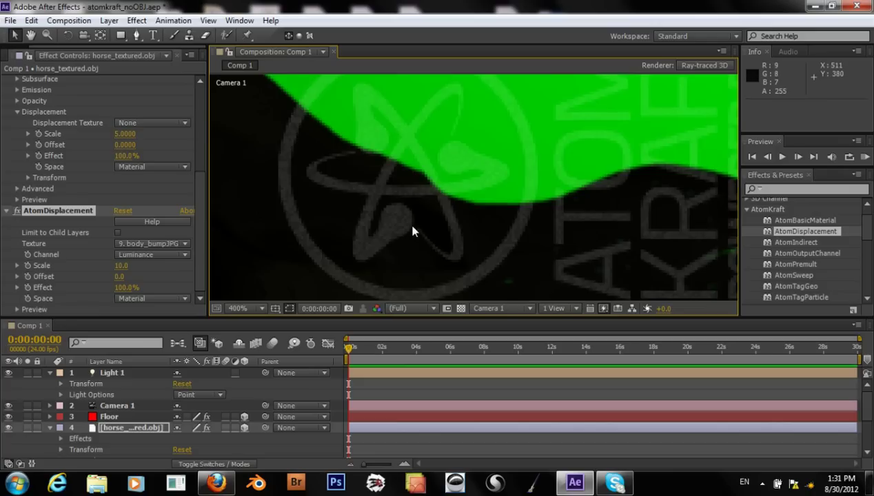
scroll(408, 223, down, 2)
drag(407, 223, 454, 231)
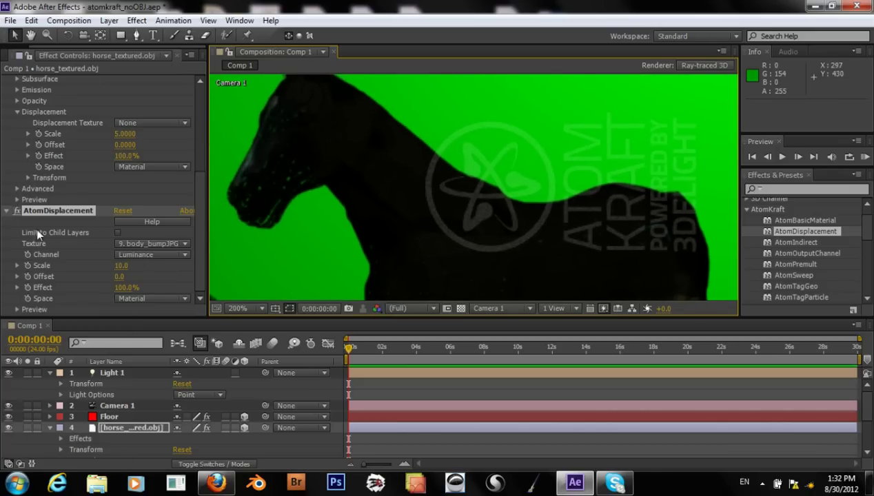
Toggle the horse's AtomDisplacement effect off and on repeatedly to compare the bump.
click(17, 211)
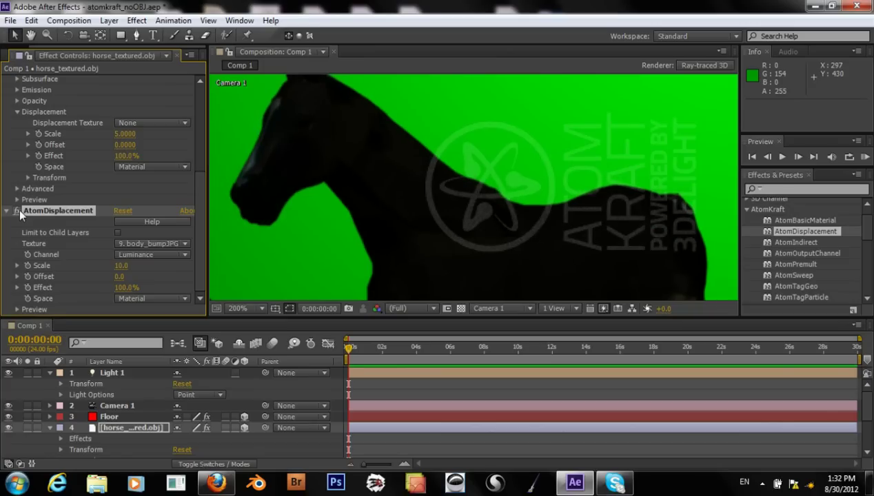
click(20, 212)
click(20, 213)
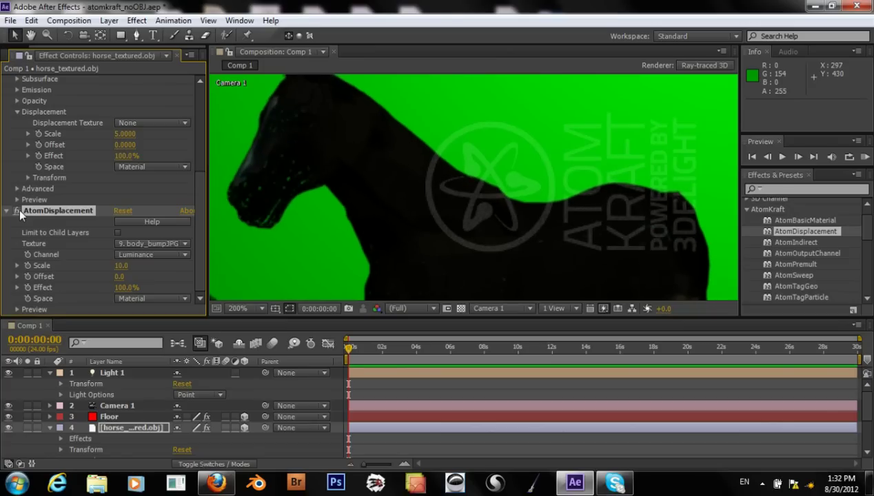
click(20, 214)
click(20, 213)
click(20, 212)
click(19, 212)
click(19, 213)
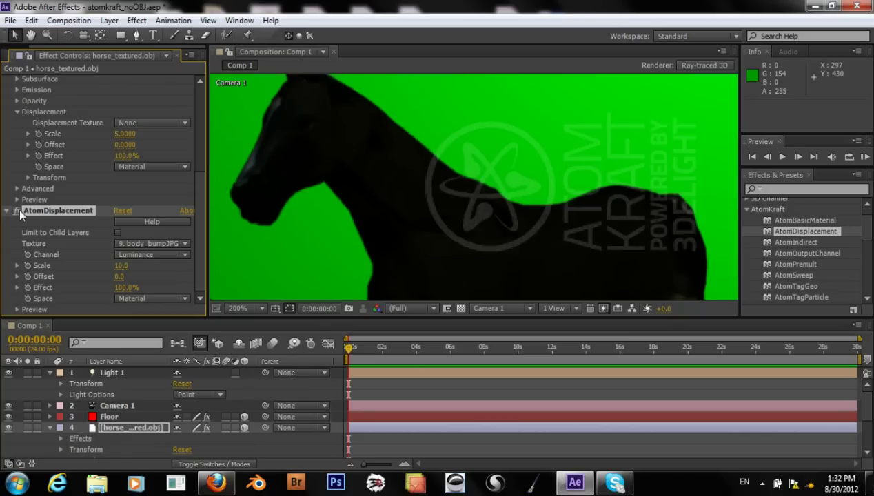
click(19, 212)
click(19, 213)
Zoom the composition out to 50% and center the whole scene with the red floor.
scroll(471, 225, down, 2)
drag(478, 230, 389, 217)
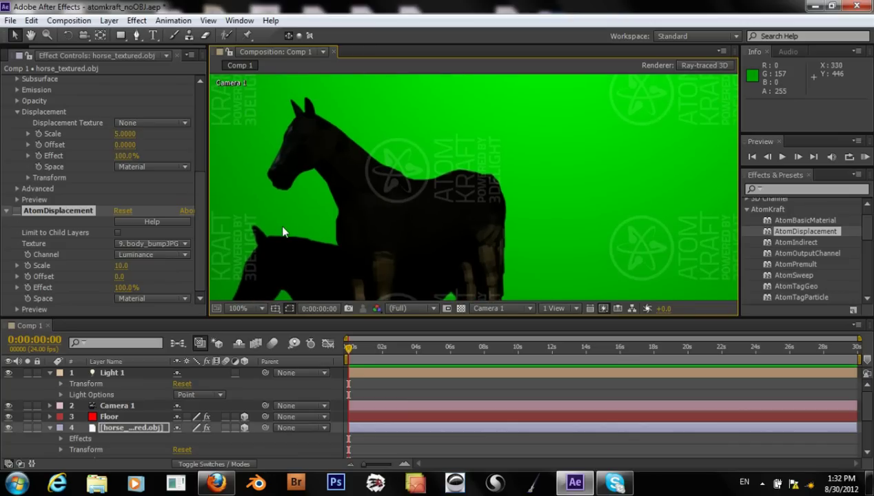
drag(319, 246, 322, 177)
key(comma)
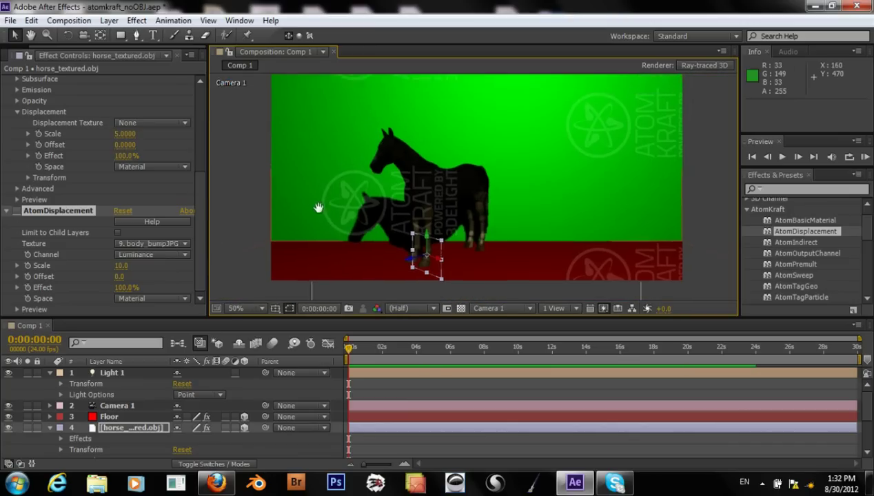
drag(319, 208, 287, 225)
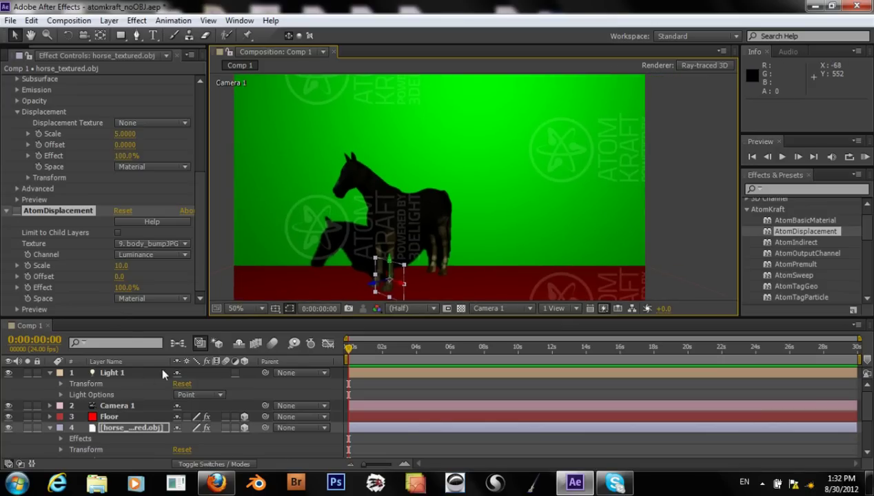